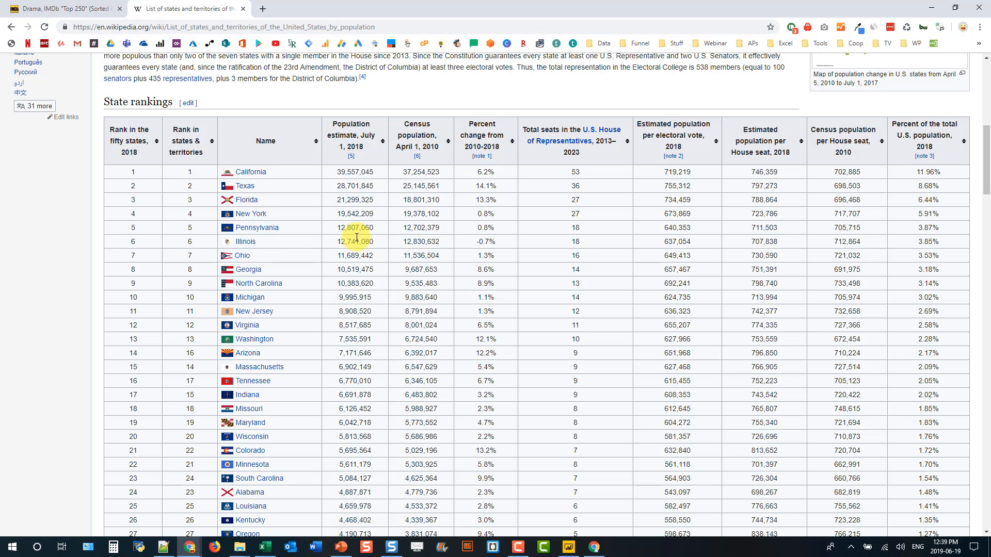
# Inspect the HTML table element behind the Wikipedia state rankings table and close the developer tools.
pyautogui.rightClick(305, 207)
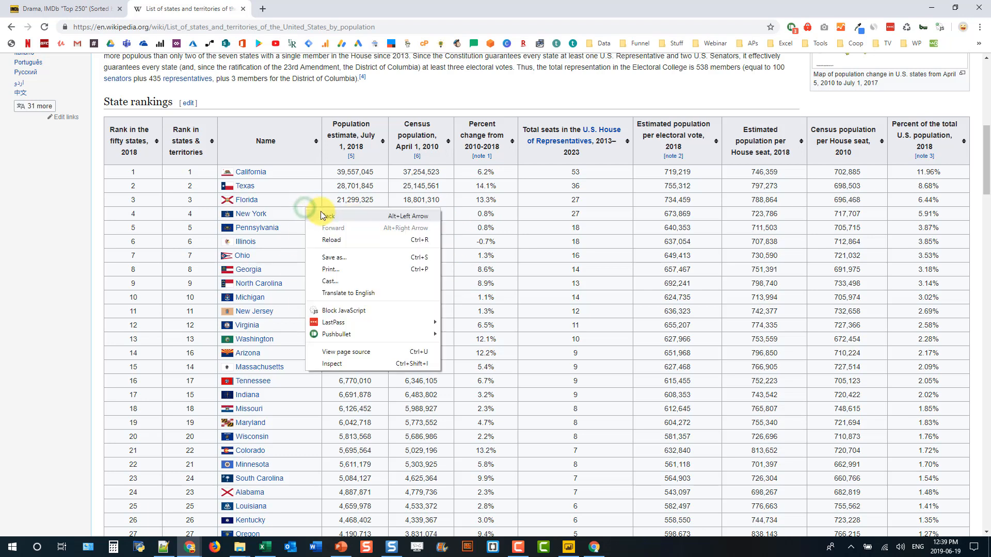
pyautogui.click(351, 364)
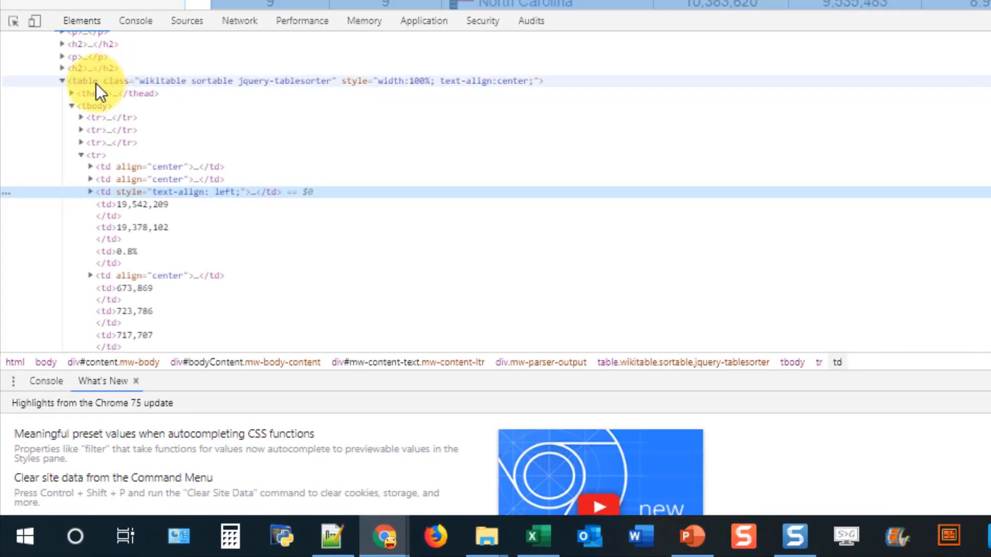
pyautogui.click(94, 82)
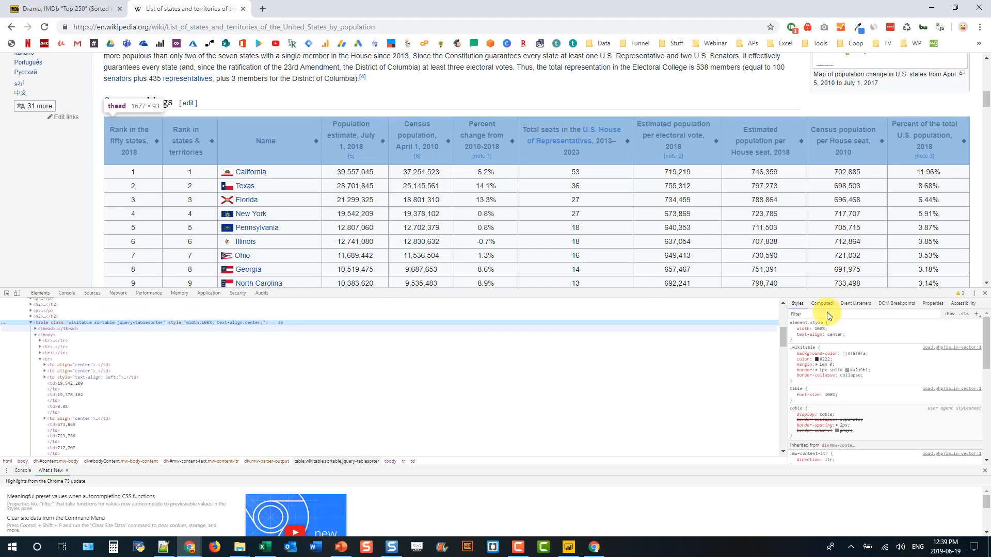
pyautogui.click(986, 295)
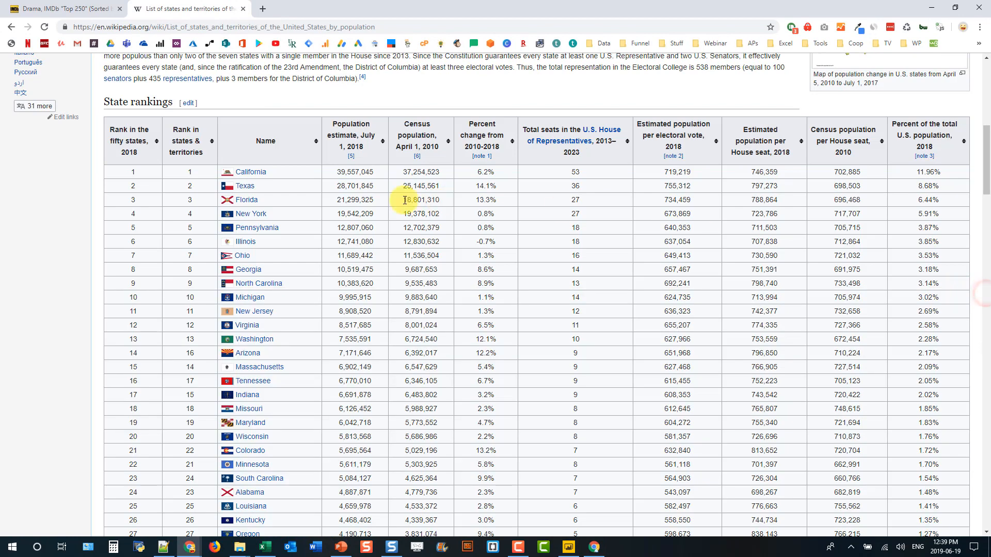
# Copy the full web address of the IMDb Drama "Top 250" page sorted by rating.
pyautogui.click(98, 9)
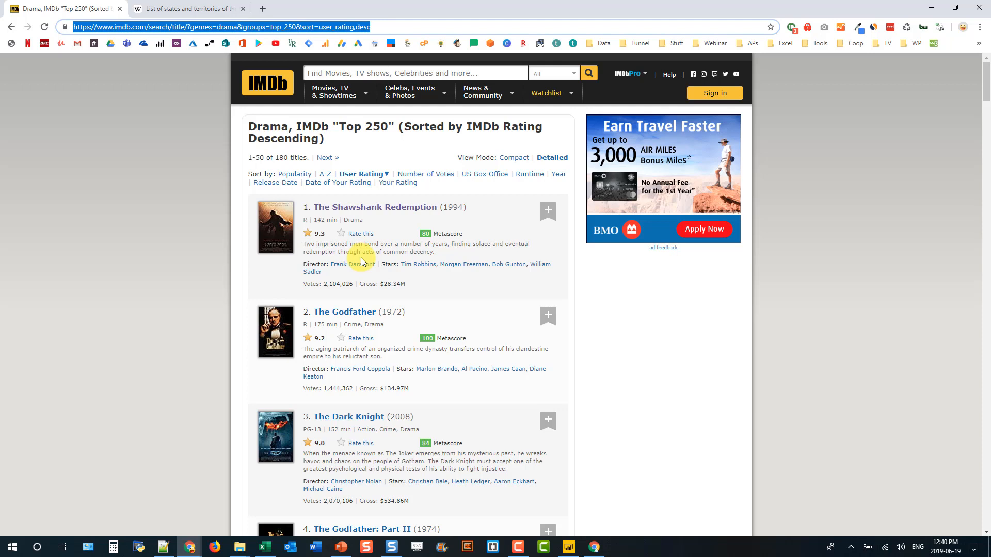
pyautogui.tripleClick(380, 27)
pyautogui.hotkey('ctrl', 'c')
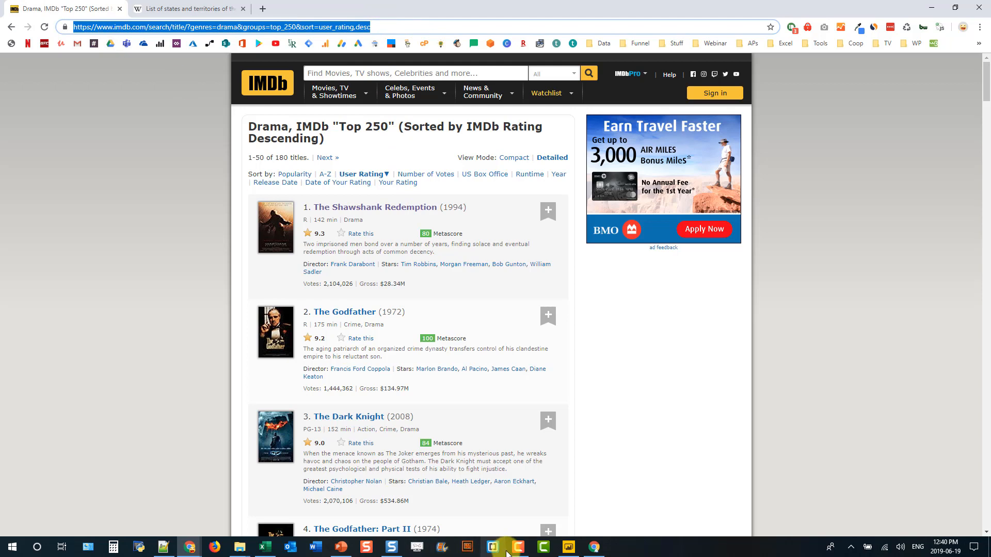
# Switch to Power BI Desktop and connect to a Web data source using the copied IMDb address in Basic mode.
pyautogui.click(568, 547)
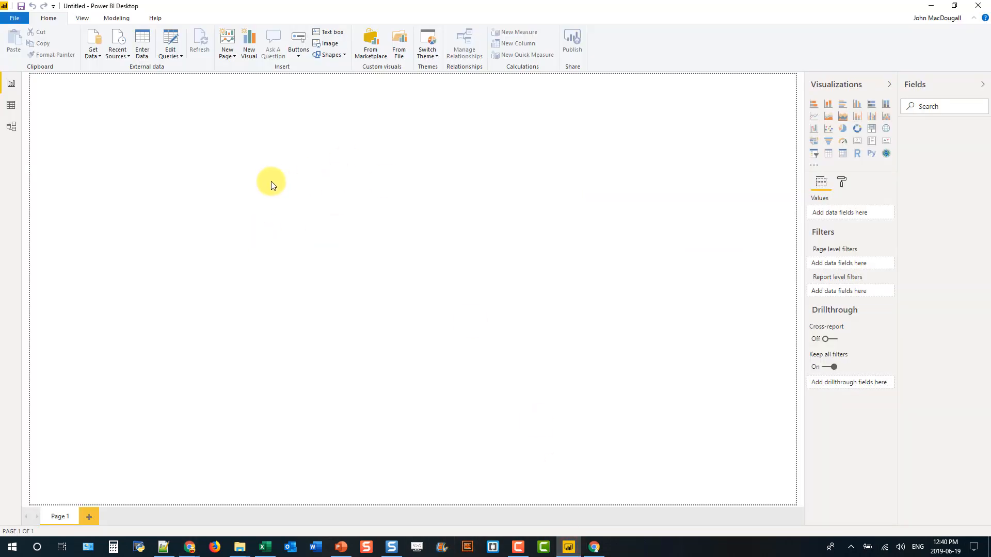
pyautogui.click(97, 56)
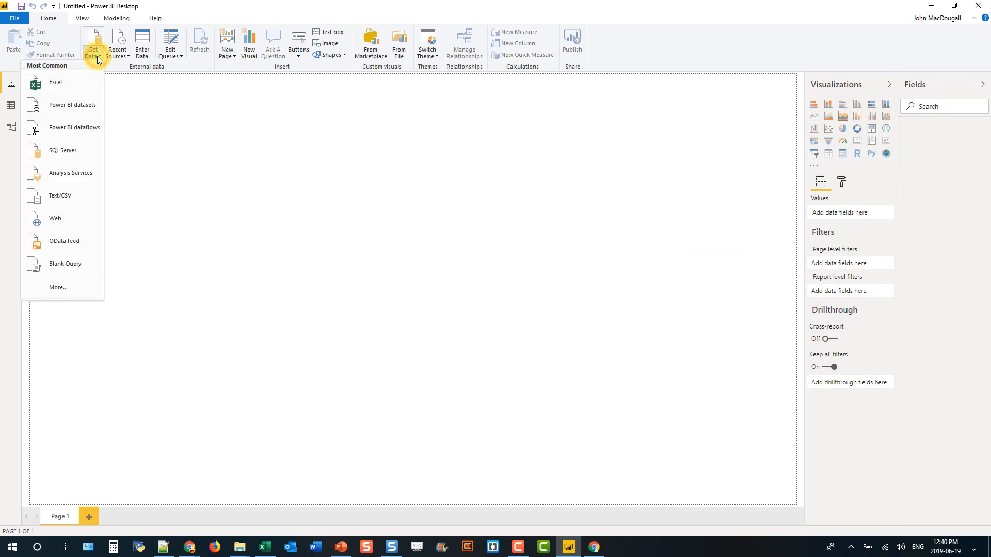
pyautogui.click(79, 216)
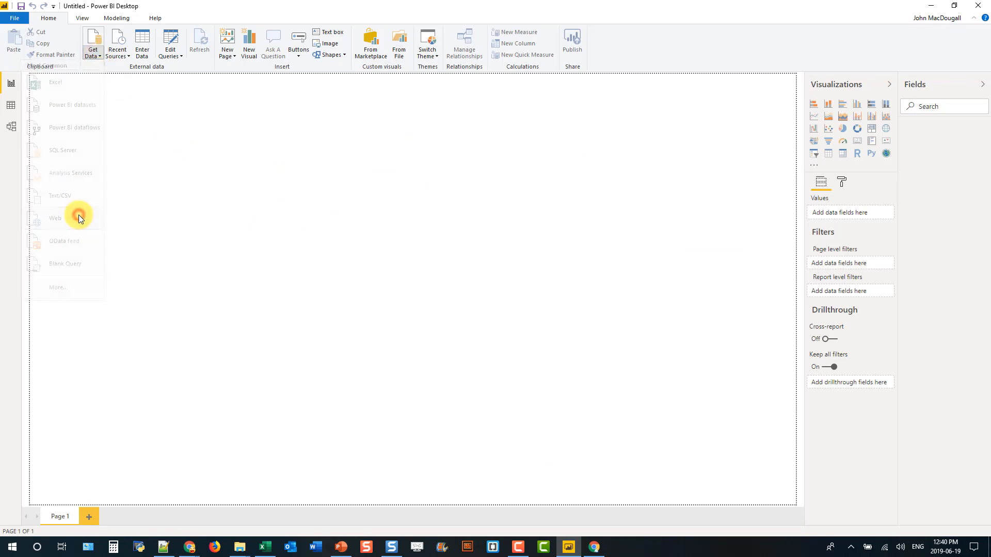
pyautogui.hotkey('ctrl', 'v')
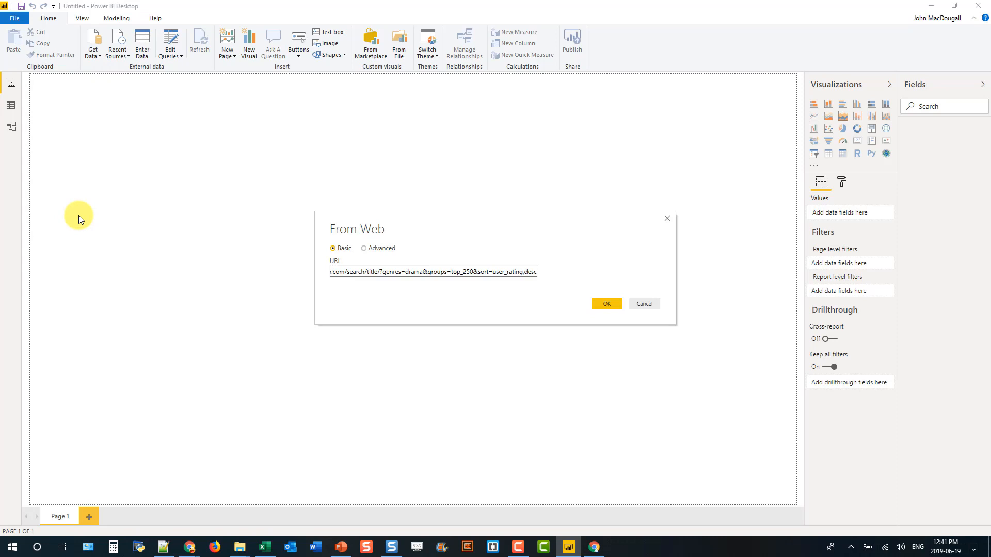
pyautogui.click(605, 306)
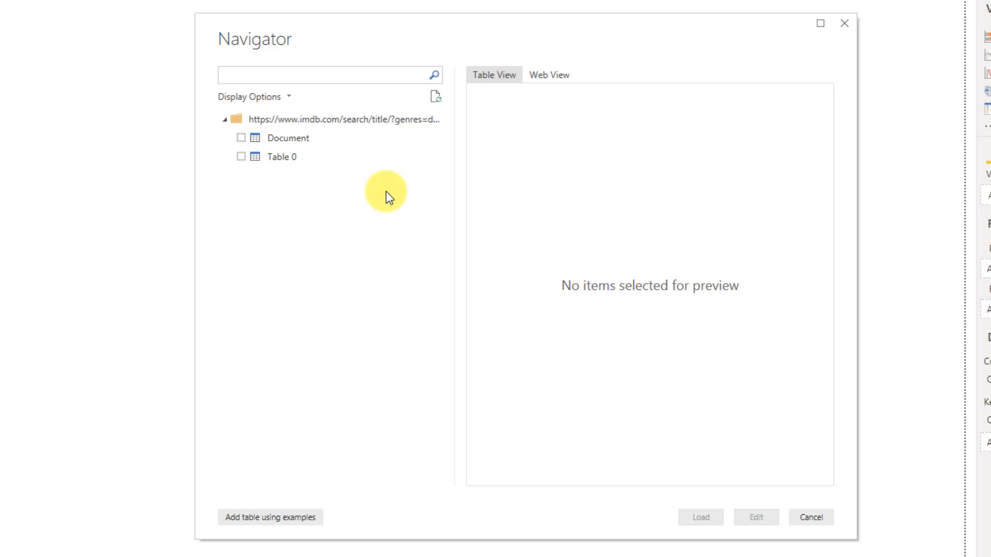
# Preview the Document and Table 0 items, and examine the page's web view down to its footer table.
pyautogui.click(305, 138)
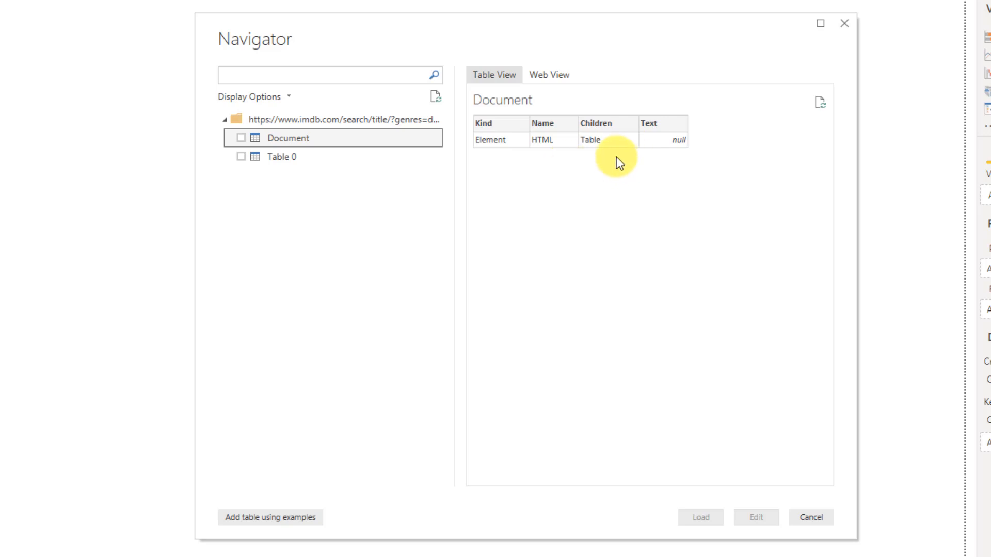
pyautogui.click(321, 158)
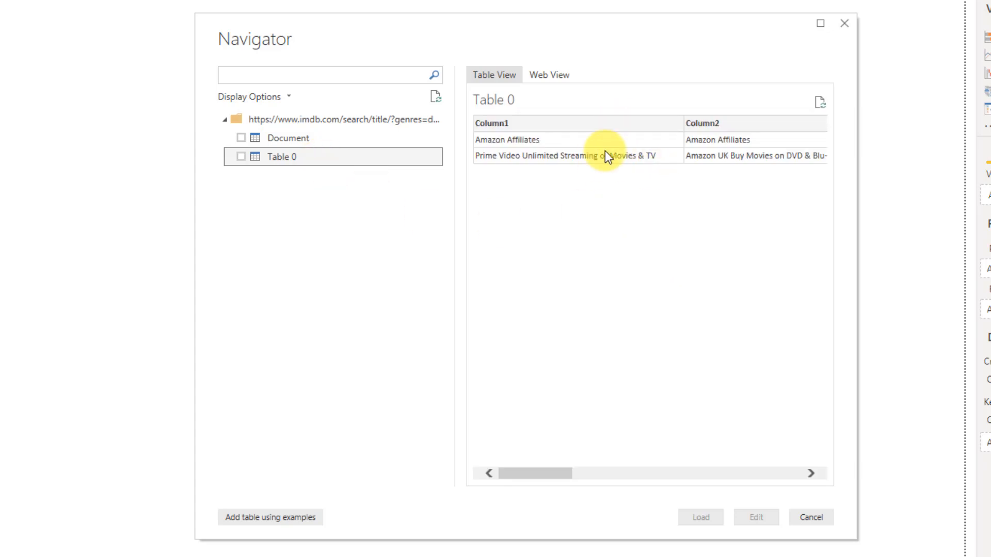
pyautogui.click(550, 75)
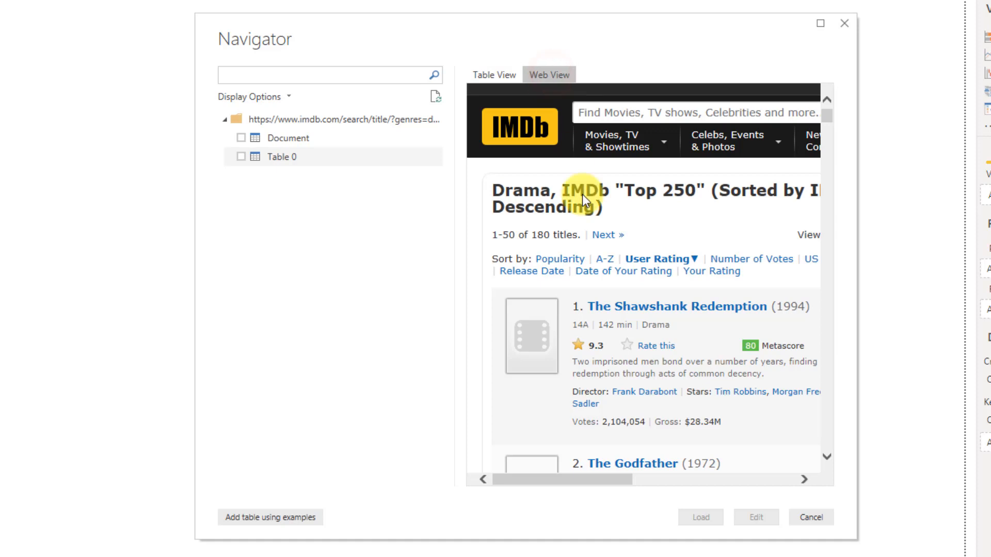
pyautogui.moveTo(828, 117); pyautogui.dragTo(829, 447)
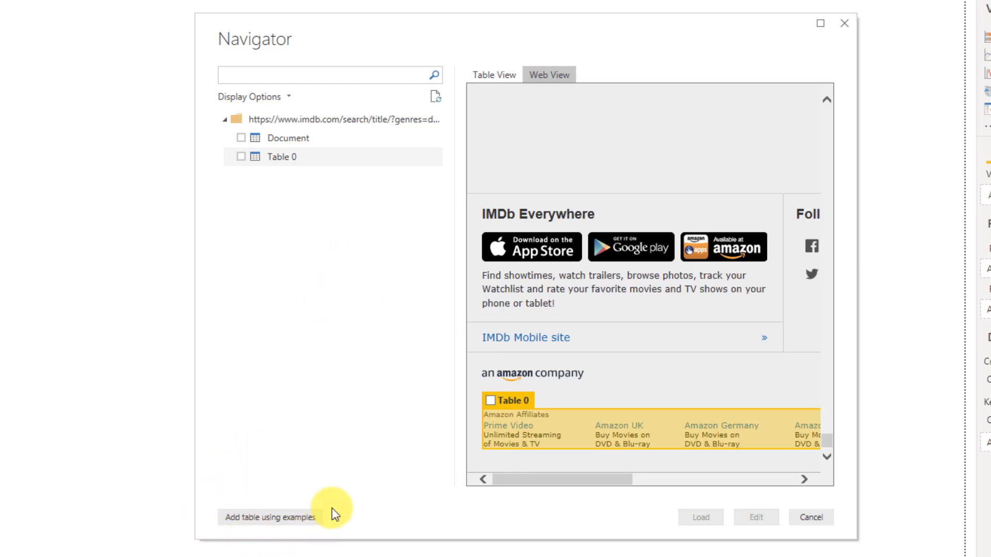
# Start adding a table using examples and name its first column Title.
pyautogui.click(259, 521)
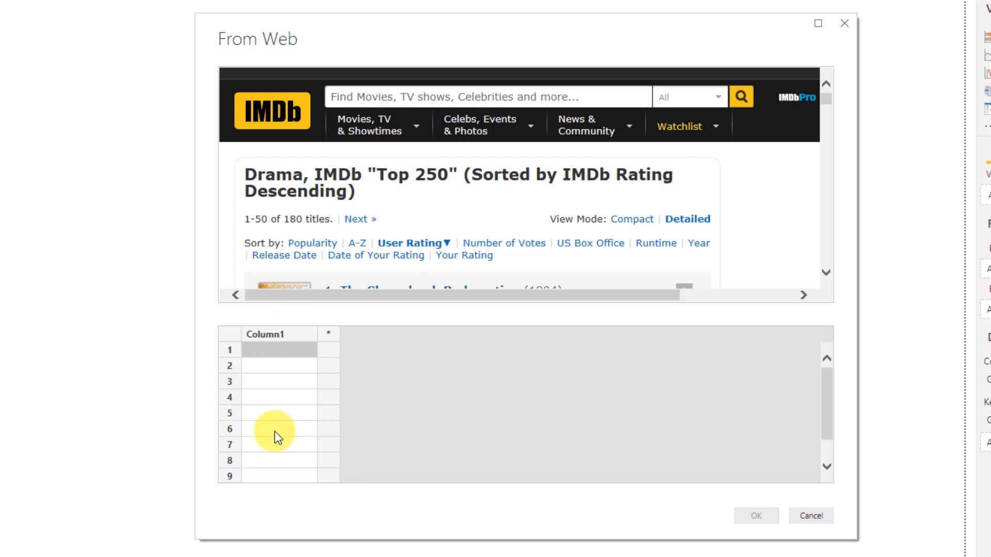
pyautogui.scroll(-3, 581, 181)
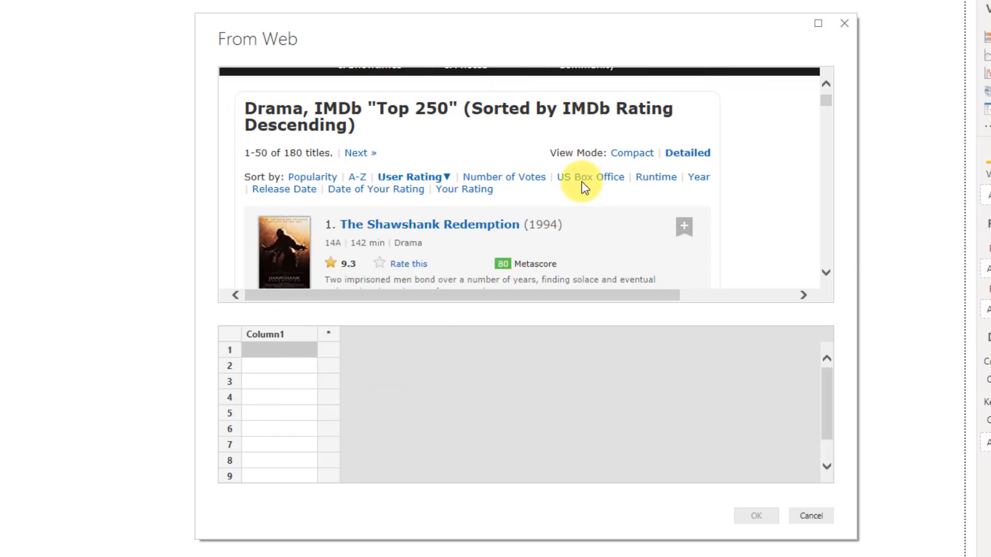
pyautogui.scroll(-1, 412, 196)
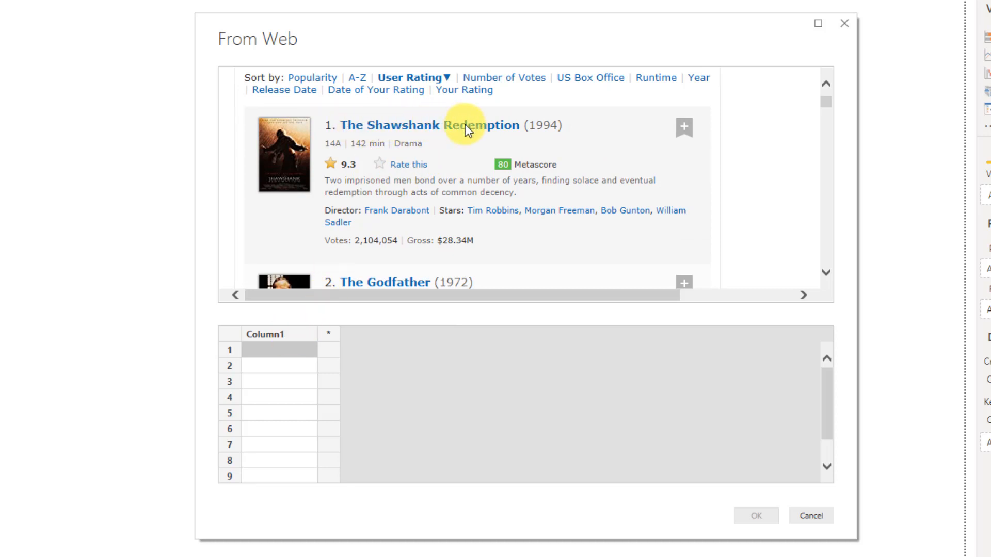
pyautogui.doubleClick(277, 334)
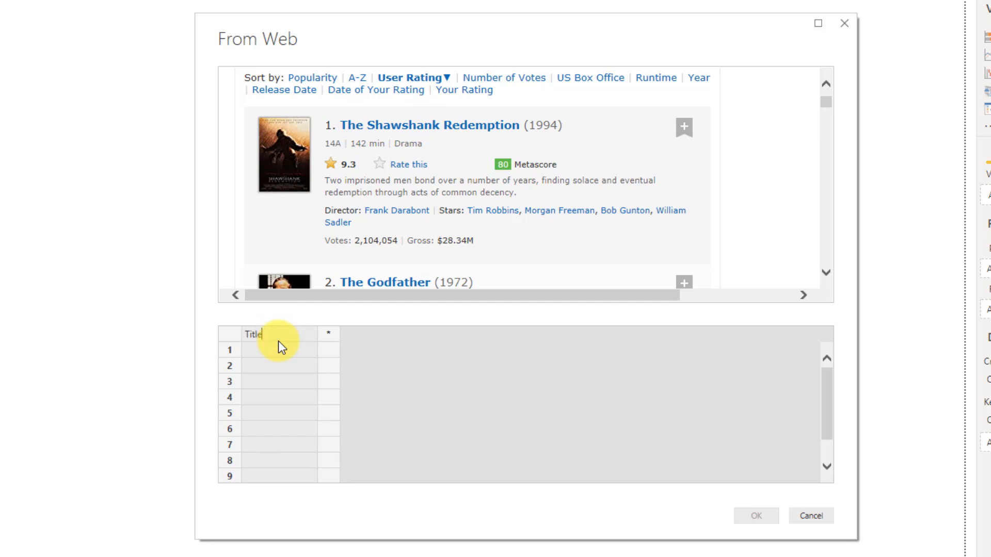
# Enter The Shawshank Redemption as the first example in the Title column.
pyautogui.click(278, 349)
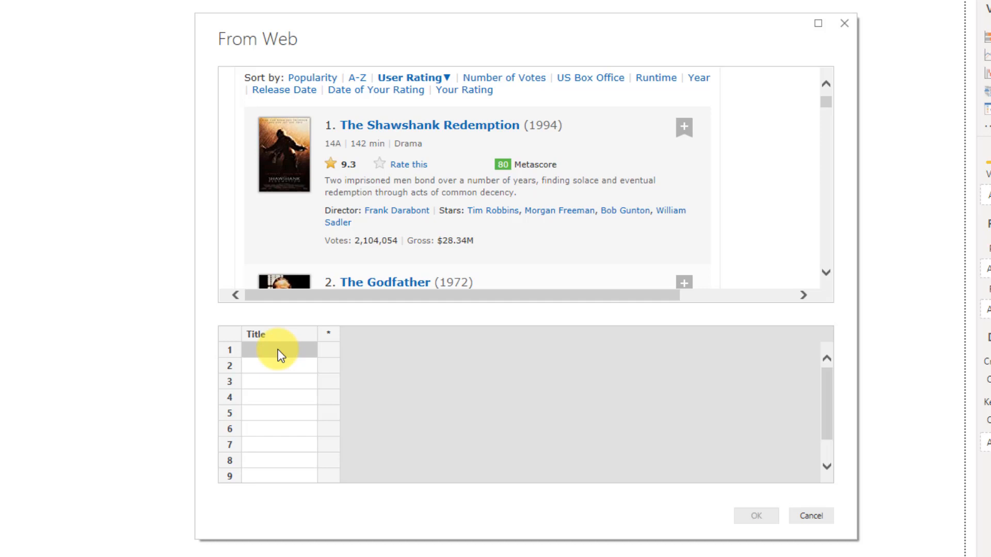
pyautogui.write('The')
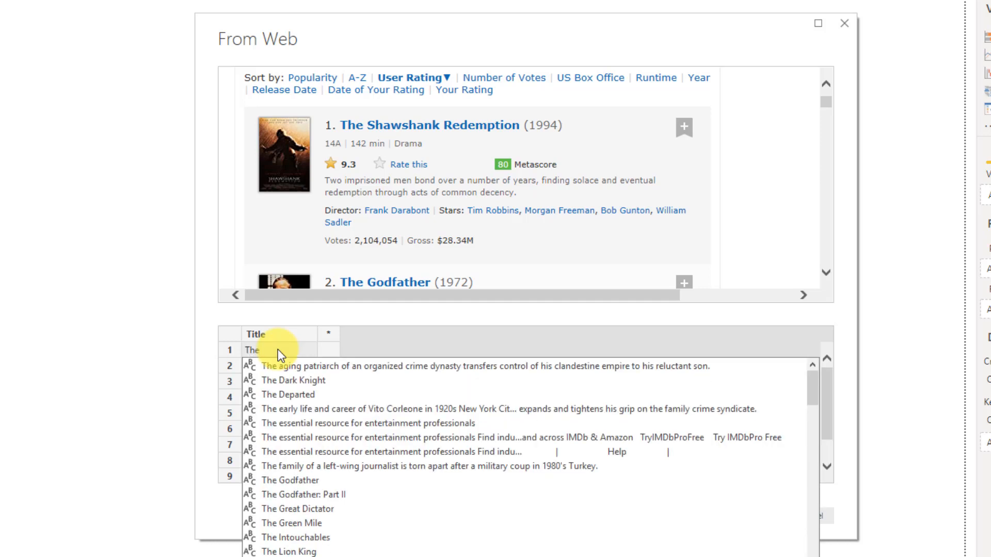
pyautogui.write(' Sha')
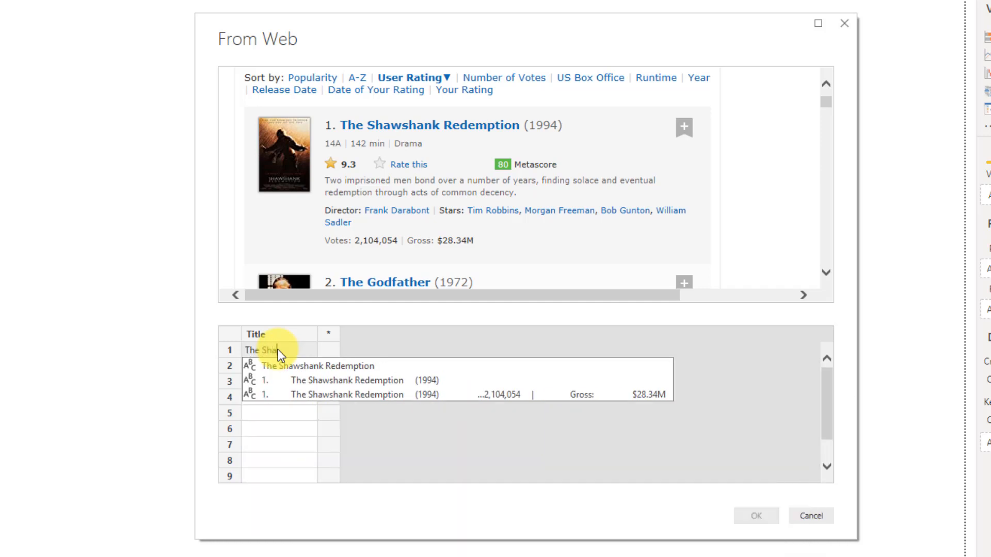
pyautogui.press('Down')
pyautogui.press('Down')
pyautogui.press('Down')
pyautogui.press('Up')
pyautogui.press('Up')
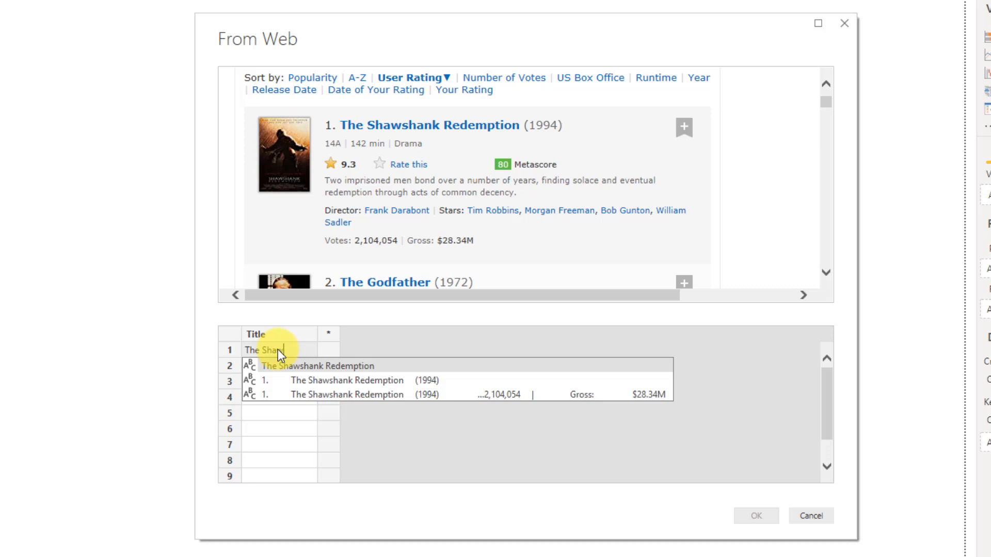
pyautogui.write('wshank')
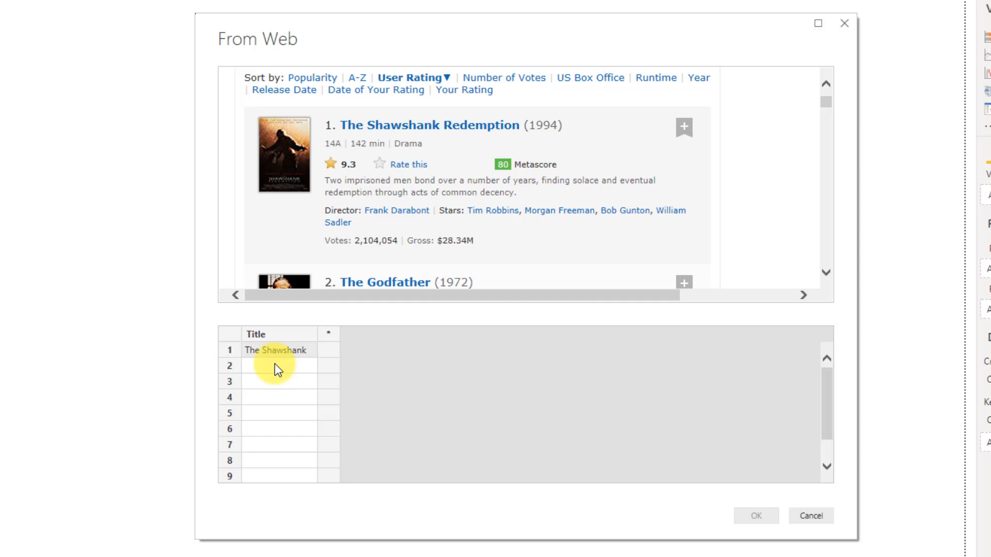
# Enter The Godfather as the second example in the Title column.
pyautogui.click(275, 364)
pyautogui.scroll(-2, 522, 153)
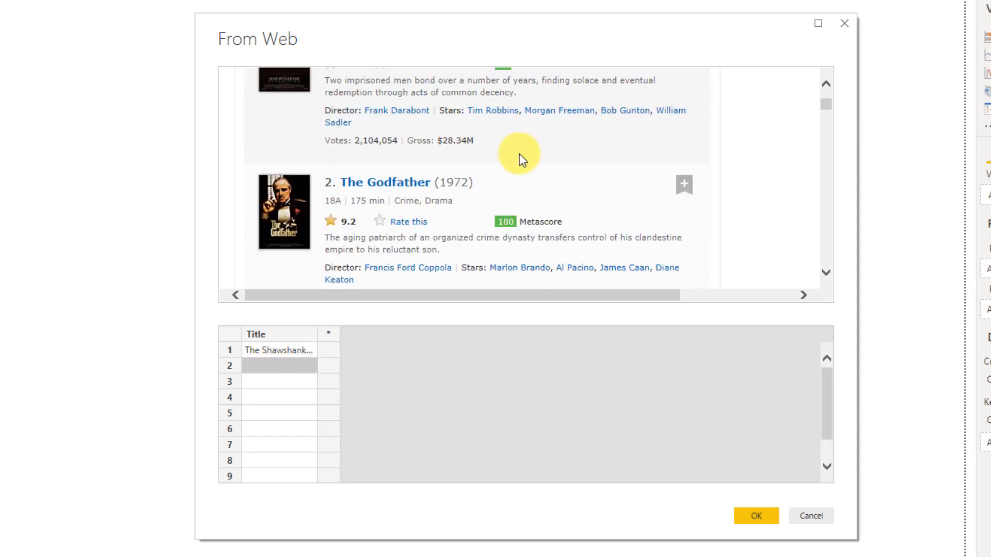
pyautogui.write('The God')
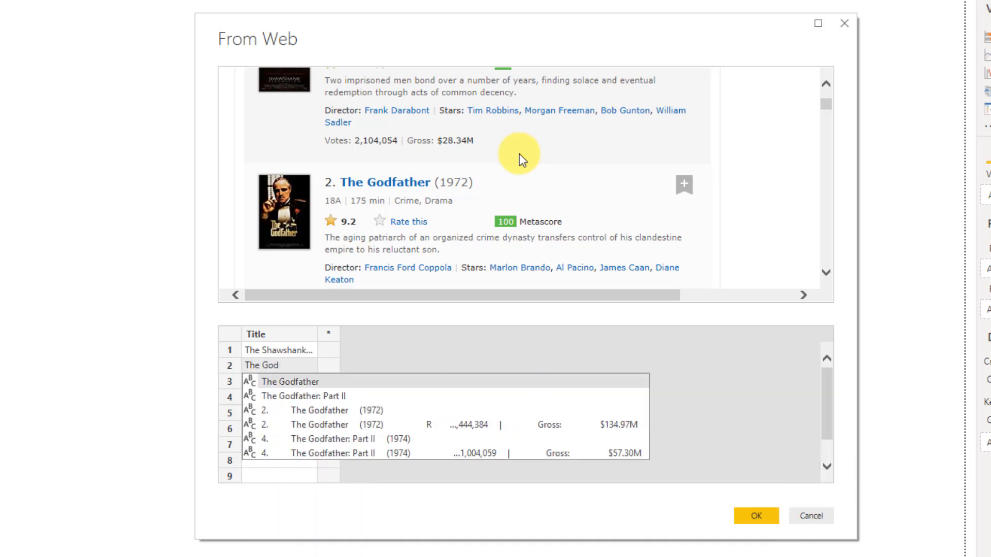
pyautogui.press('Return')
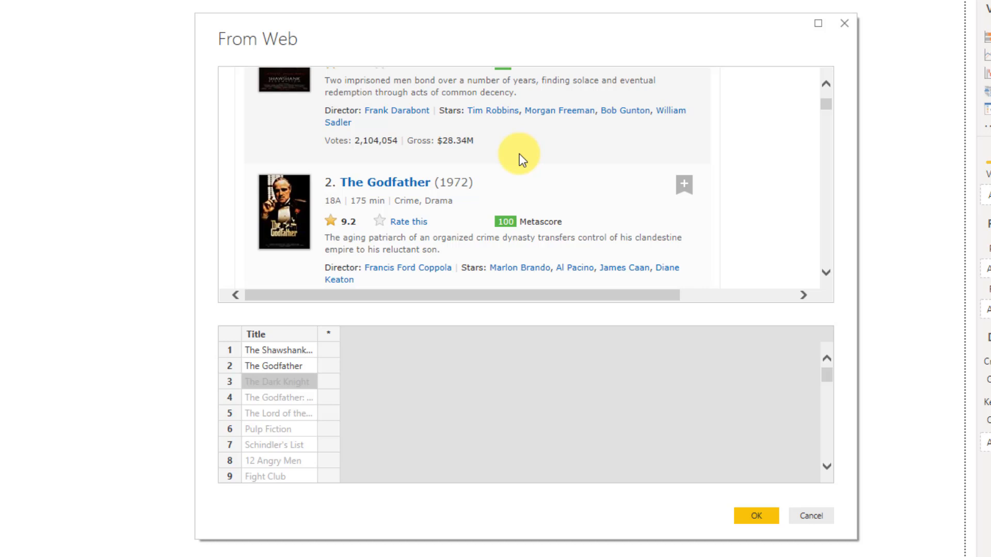
# Widen the Title column to show full names and compare the suggested titles with the movies on the page.
pyautogui.scroll(-9, 519, 149)
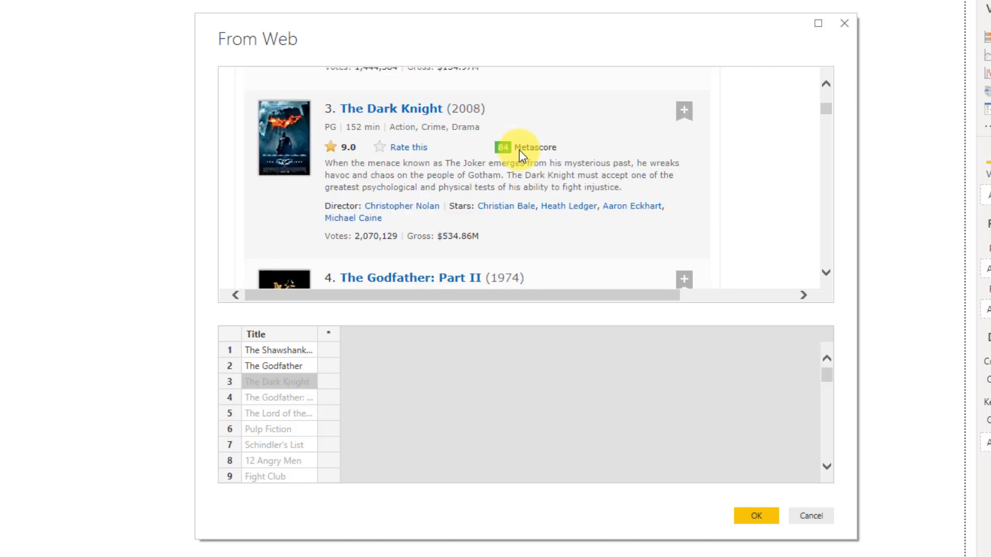
pyautogui.scroll(-3, 519, 149)
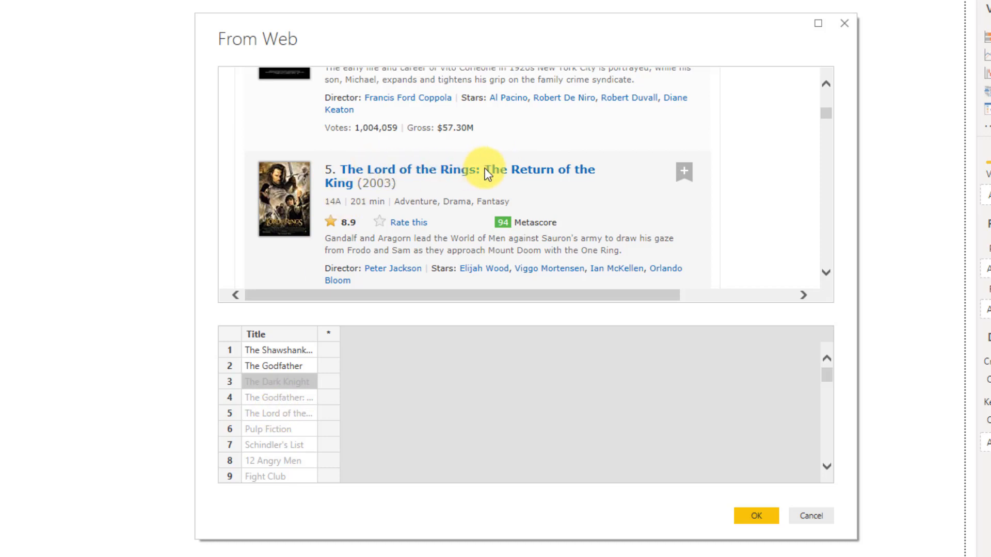
pyautogui.moveTo(317, 330); pyautogui.dragTo(449, 329)
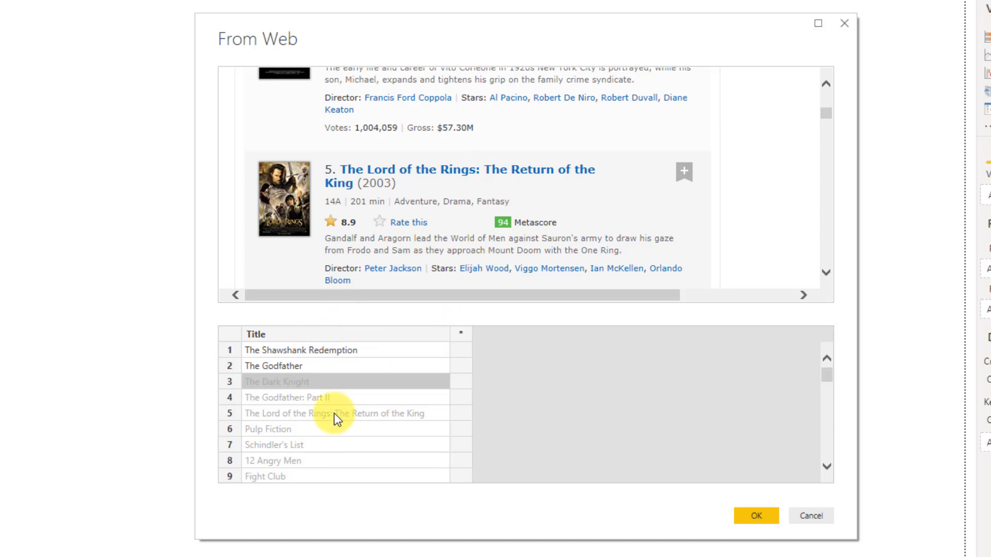
pyautogui.click(277, 416)
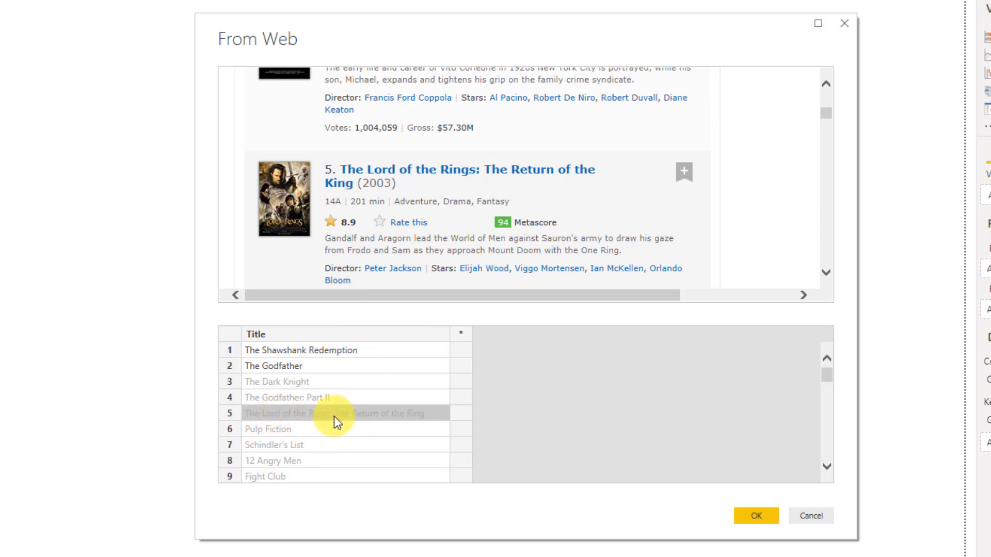
pyautogui.scroll(-2, 333, 416)
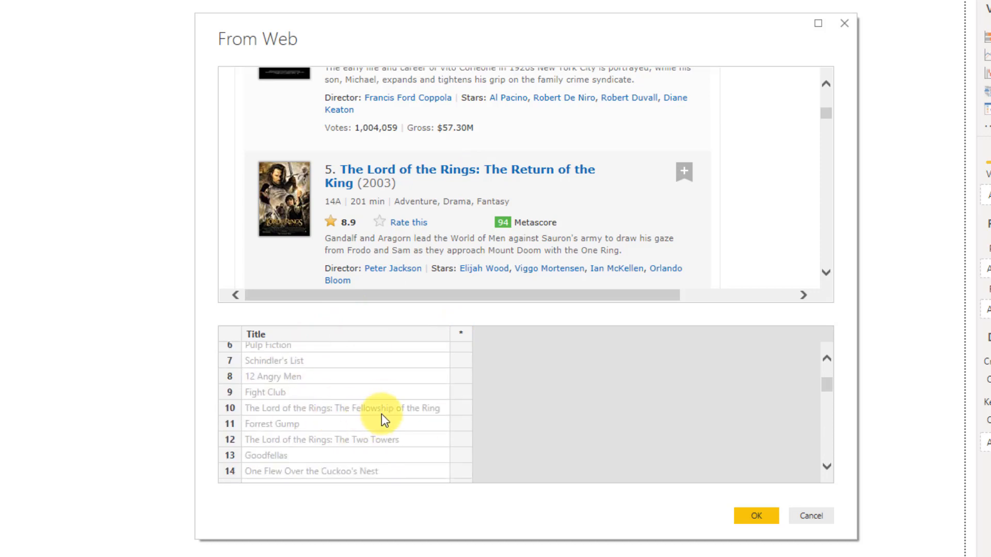
# Add a second column to the example table and name it Rating.
pyautogui.click(464, 335)
pyautogui.doubleClick(463, 335)
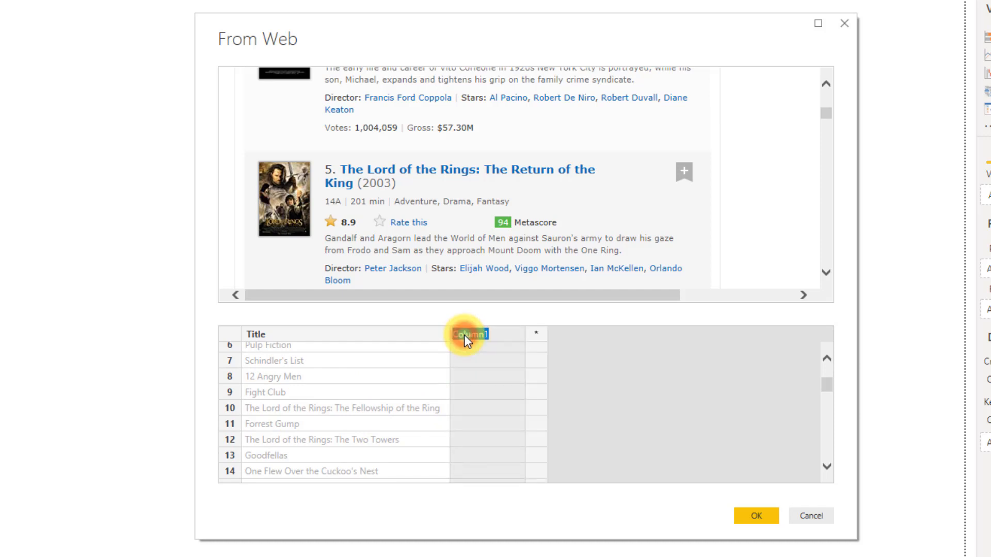
pyautogui.scroll(4, 503, 191)
pyautogui.scroll(10, 503, 191)
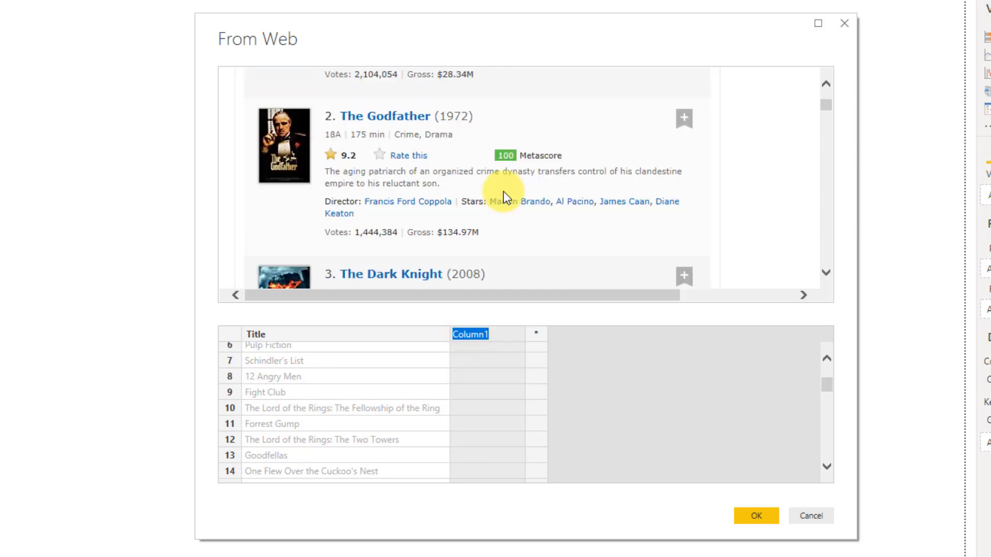
pyautogui.scroll(-1, 485, 199)
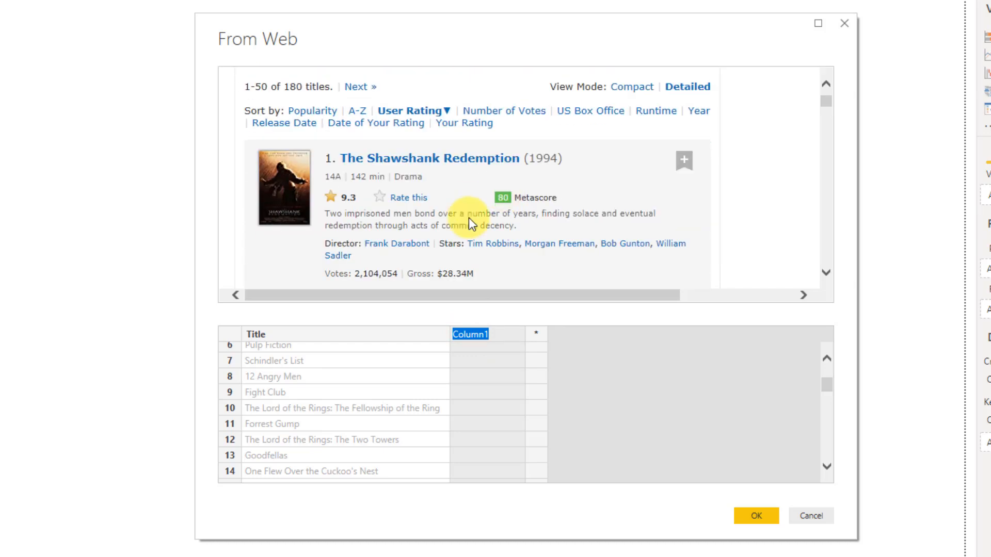
pyautogui.write('Rating')
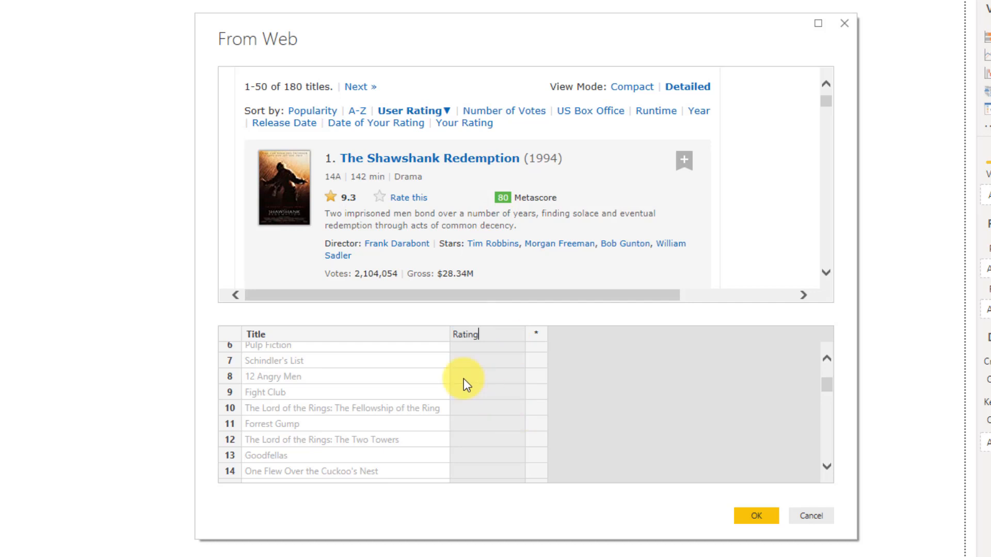
pyautogui.press('Return')
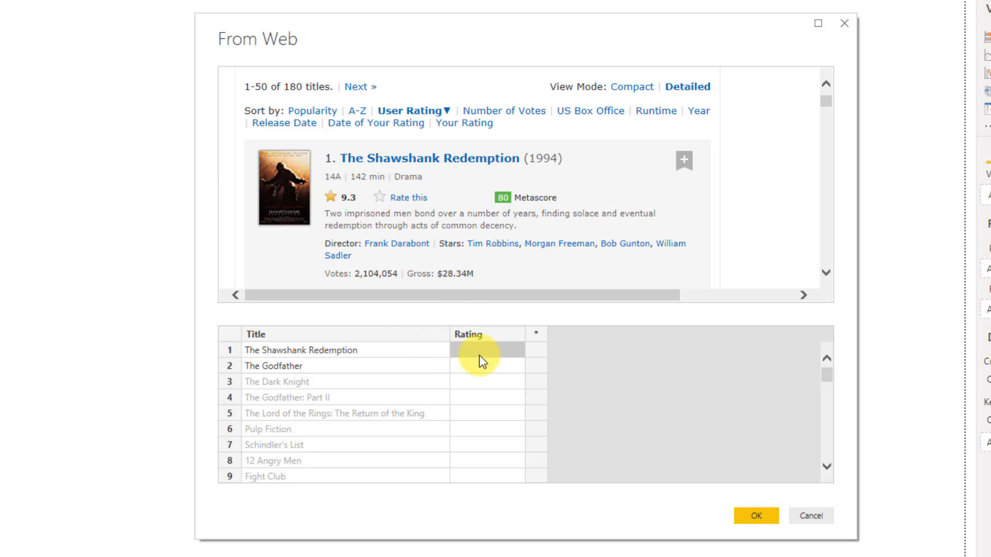
# Enter 9.3 for The Shawshank Redemption and 9.2 for The Godfather as Rating examples, and compare the suggested ratings with the page.
pyautogui.write('9.3')
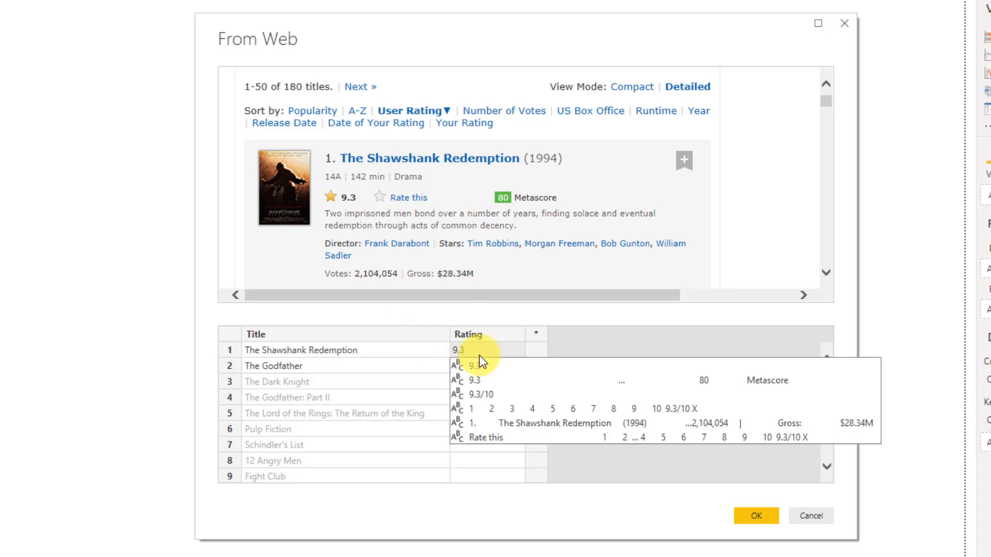
pyautogui.press('Return')
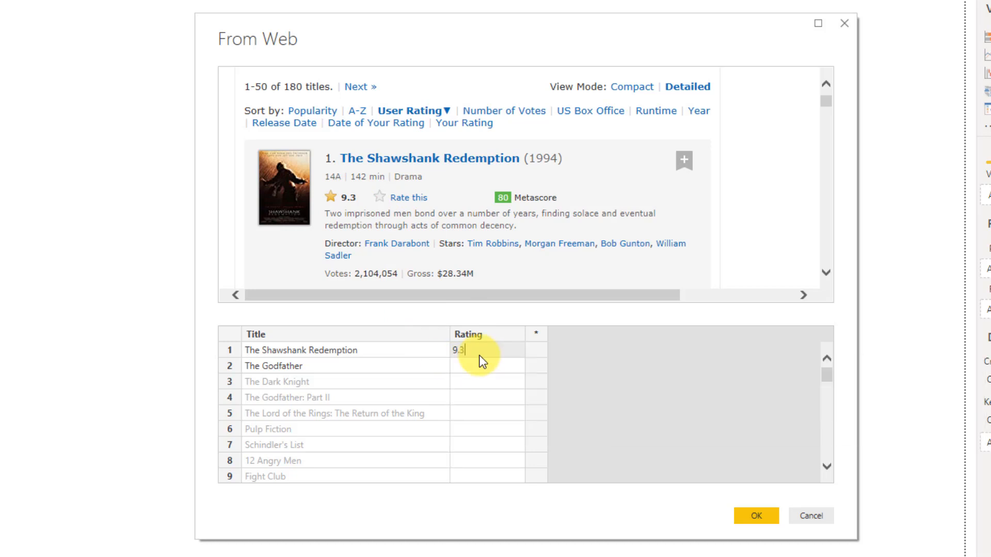
pyautogui.click(480, 368)
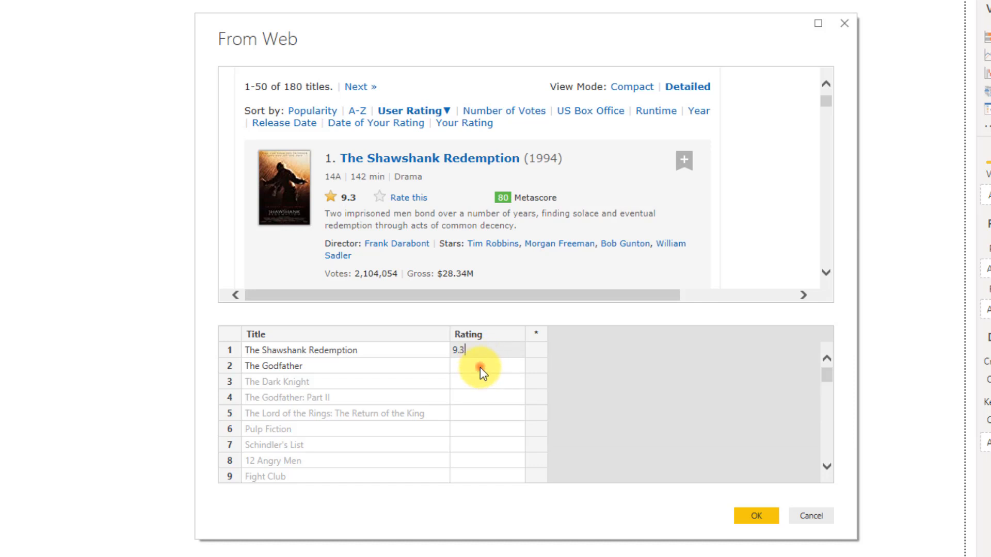
pyautogui.scroll(-3, 477, 197)
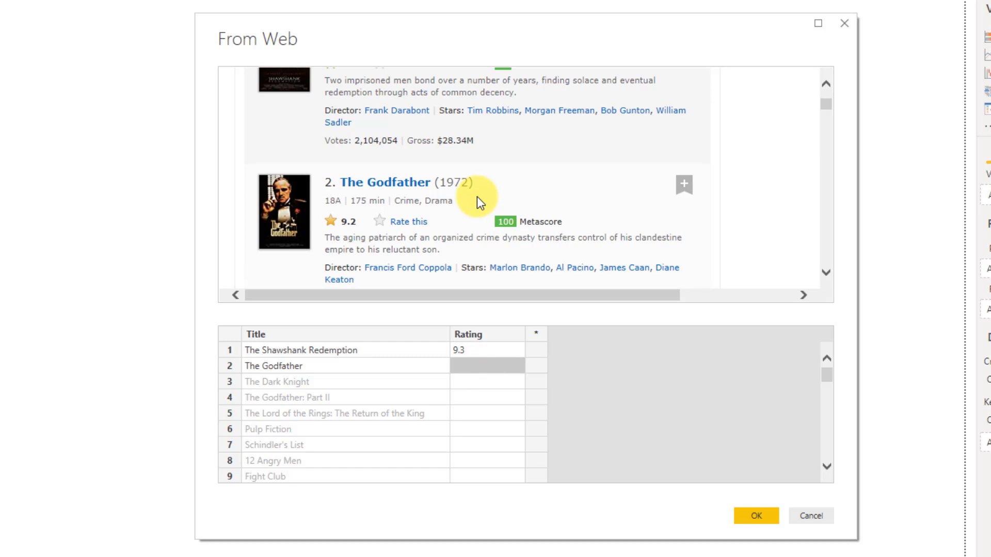
pyautogui.write('9.2')
pyautogui.press('Return')
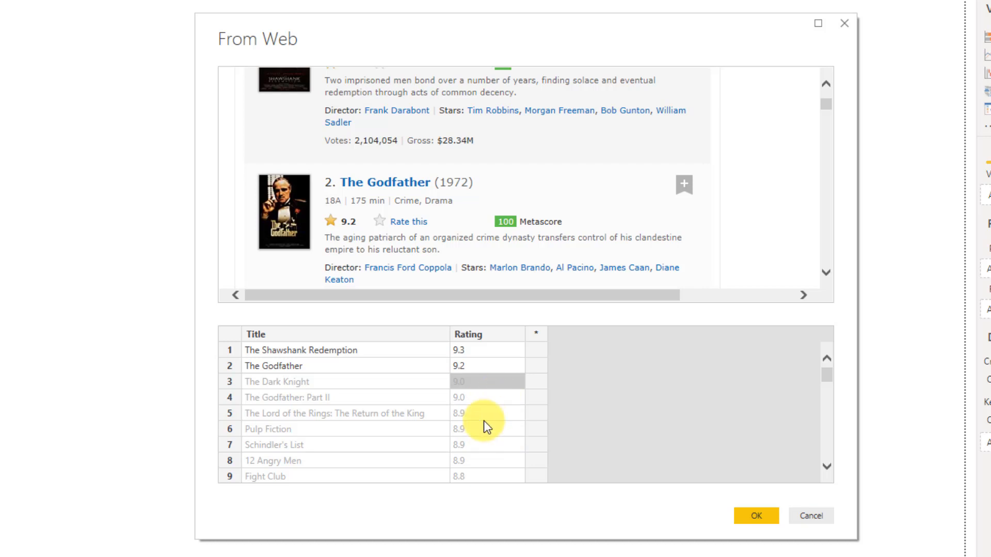
pyautogui.scroll(-6, 456, 200)
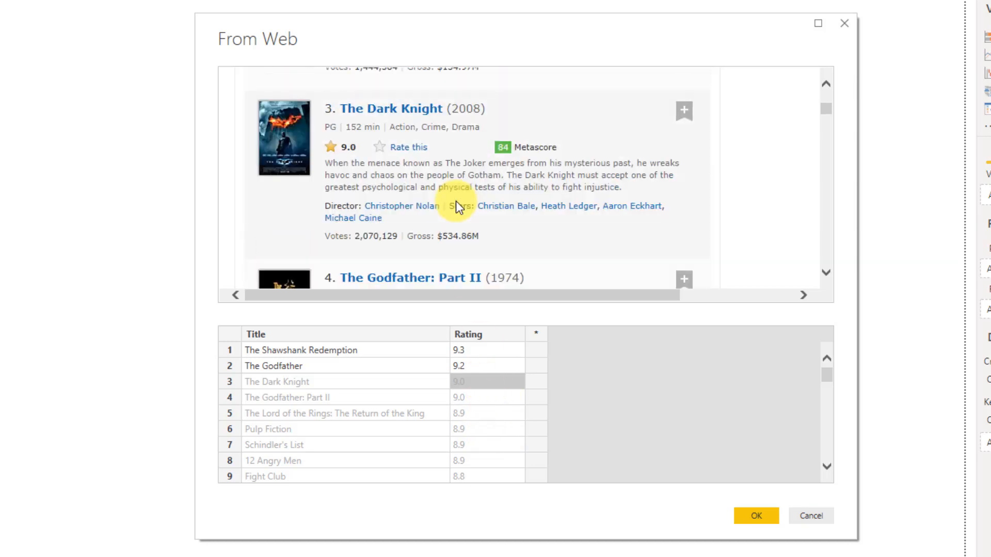
pyautogui.scroll(-4, 456, 204)
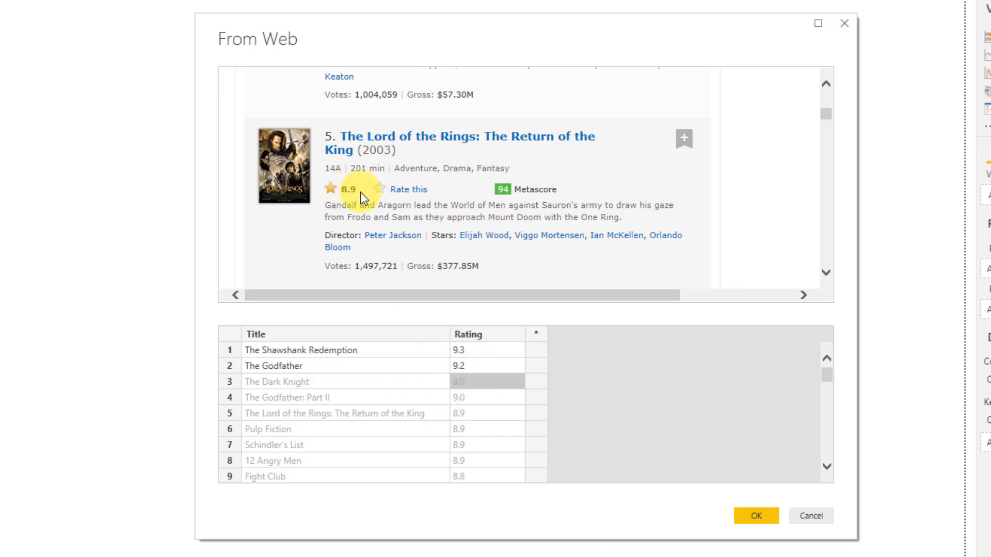
# Add a third column to the example table and name it Gross Revenue.
pyautogui.click(535, 333)
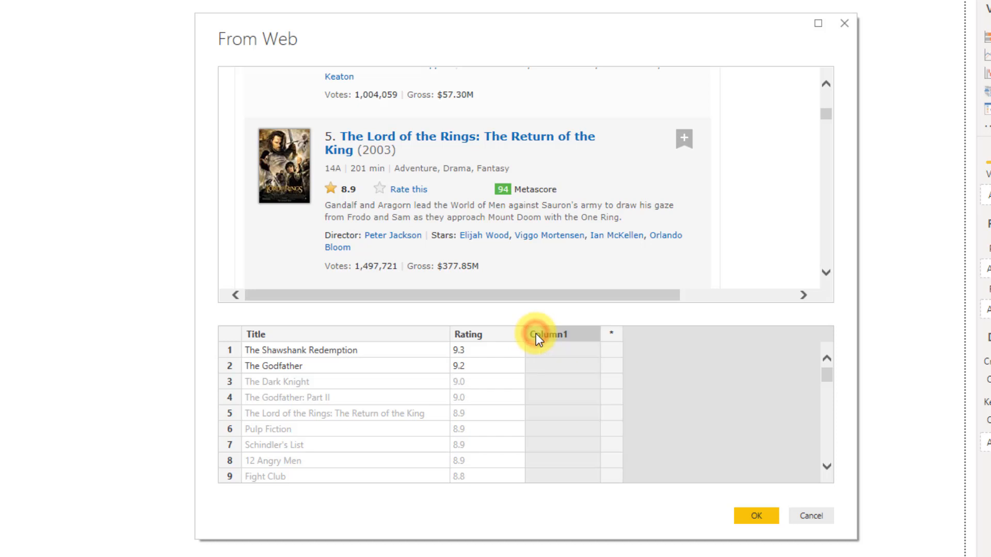
pyautogui.doubleClick(543, 333)
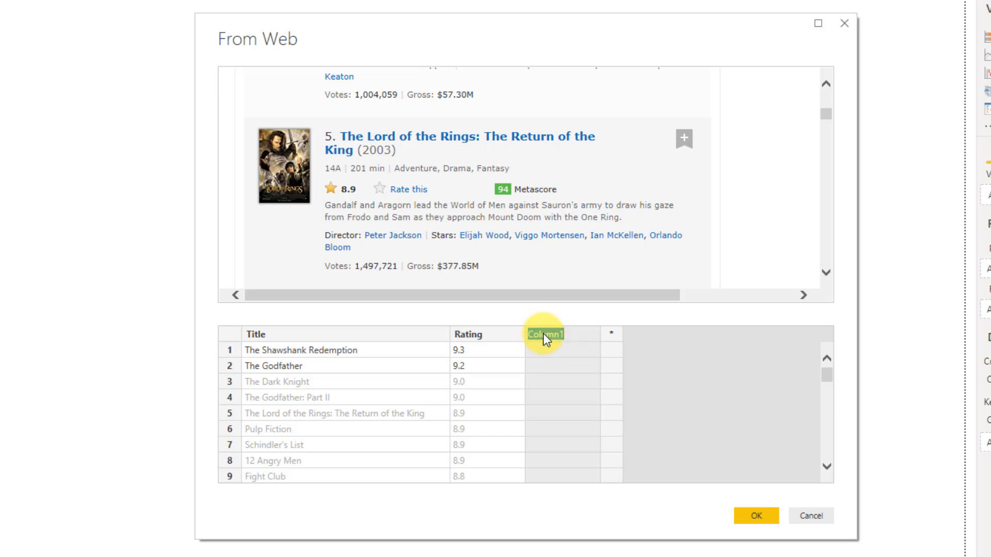
pyautogui.write('Gross Revenue')
pyautogui.press('Return')
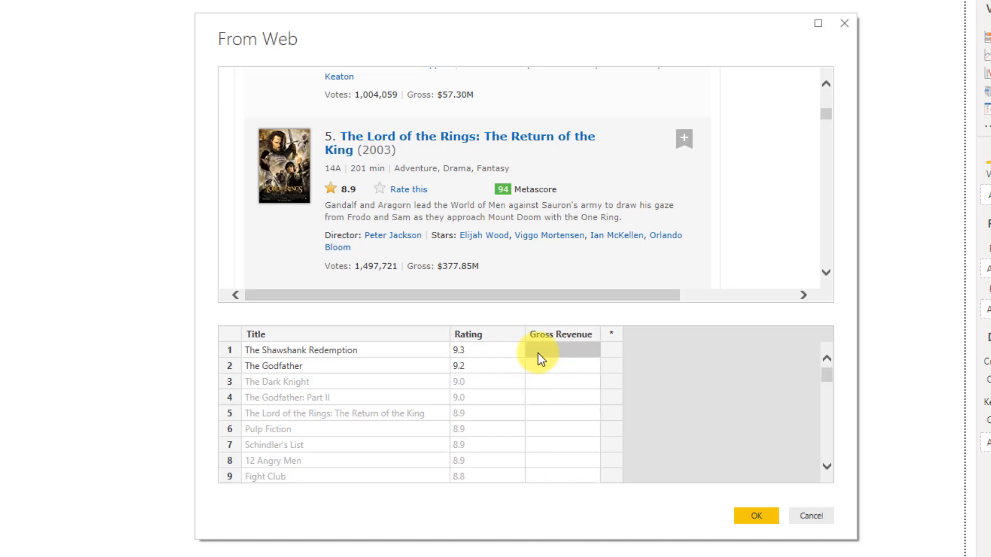
# Find Fight Club's gross on the page and enter $37.03M as its Gross Revenue example, using the suggested value.
pyautogui.scroll(-1, 541, 467)
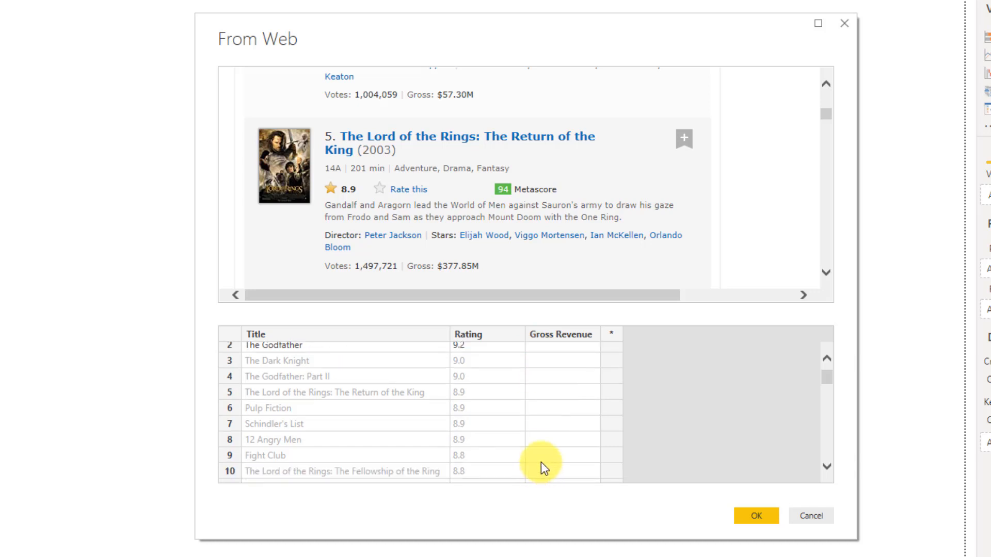
pyautogui.click(546, 455)
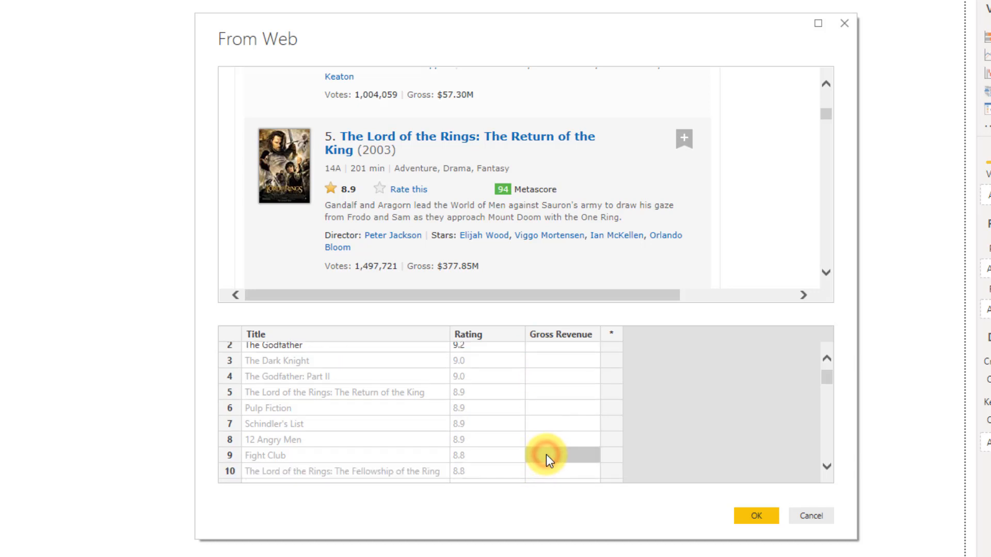
pyautogui.scroll(-6, 520, 184)
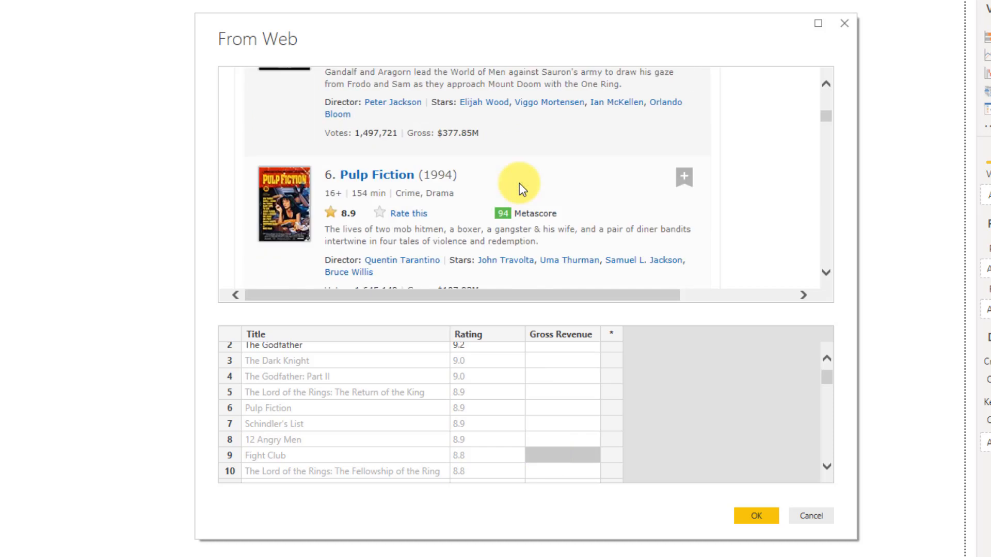
pyautogui.scroll(-6, 519, 184)
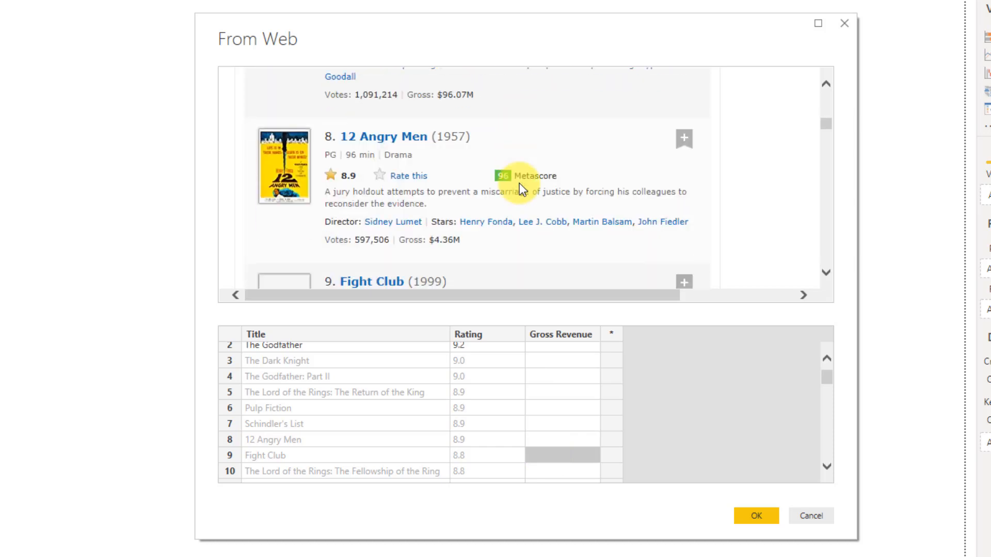
pyautogui.scroll(-2, 501, 184)
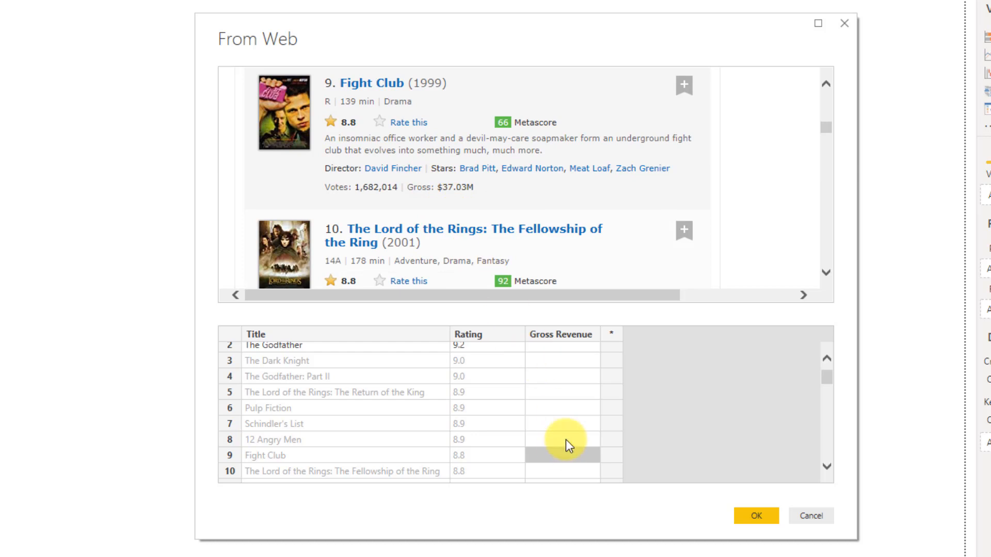
pyautogui.write('37')
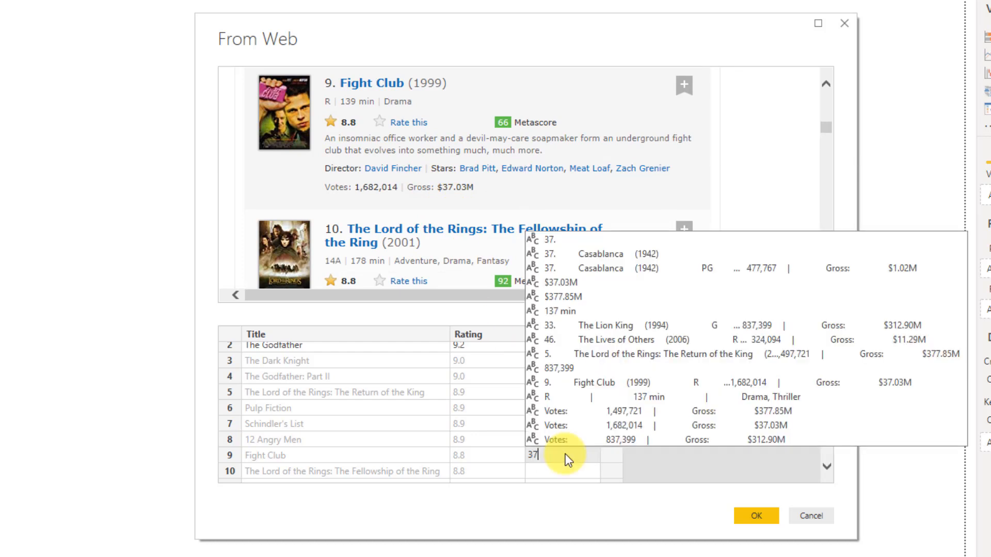
pyautogui.write('.03')
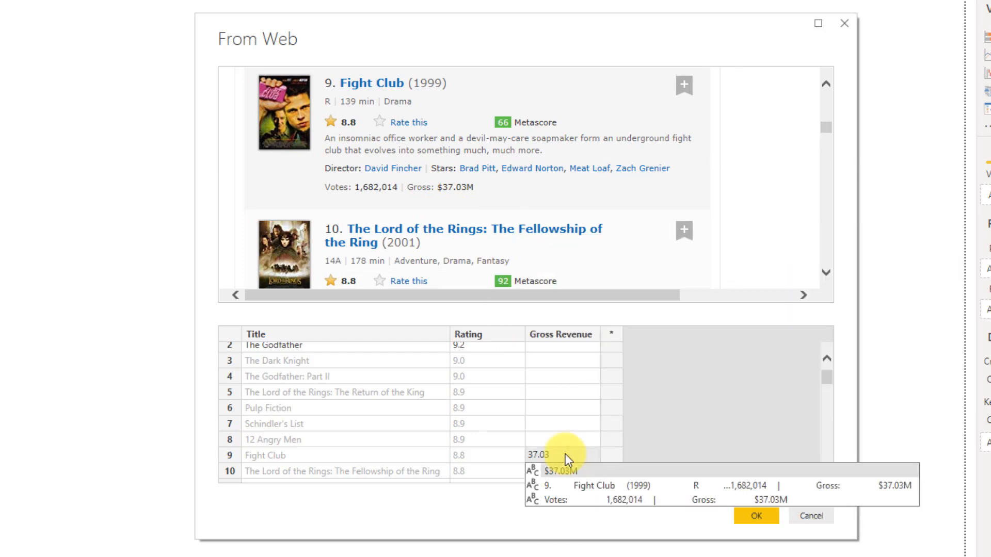
pyautogui.press('Return')
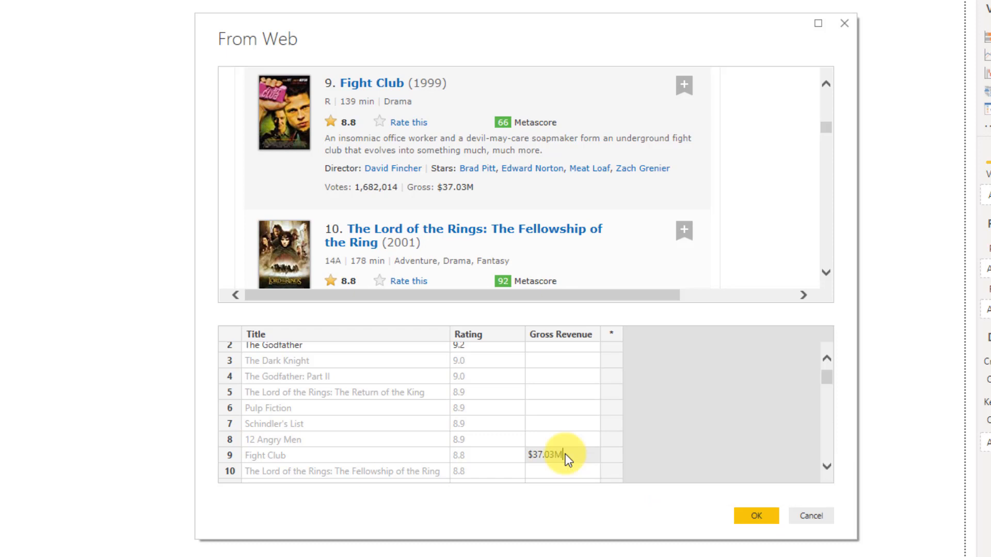
# Enter $4.36M as the Gross Revenue example for 12 Angry Men and review the values suggested for the other movies.
pyautogui.scroll(2, 506, 218)
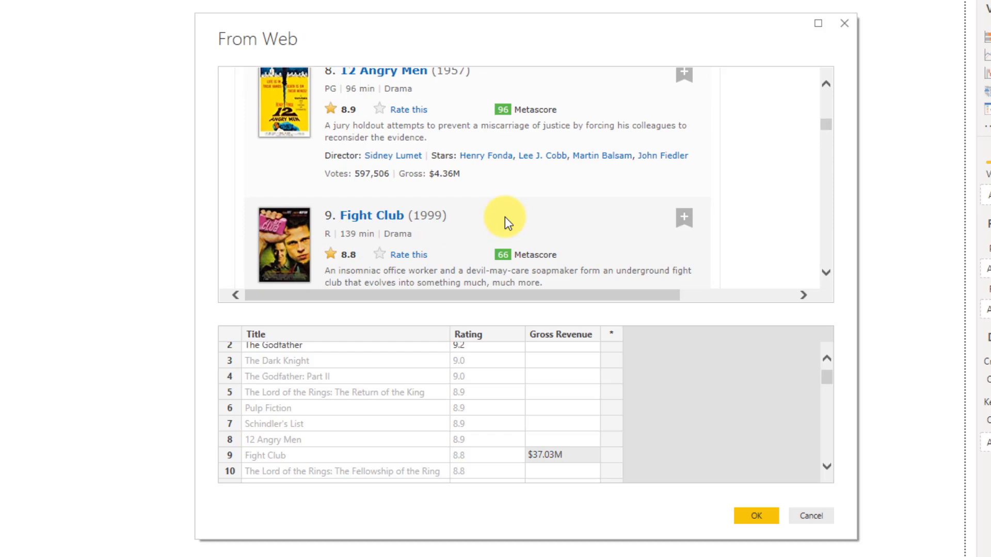
pyautogui.press('Up')
pyautogui.write('4.36')
pyautogui.press('Down')
pyautogui.press('Return')
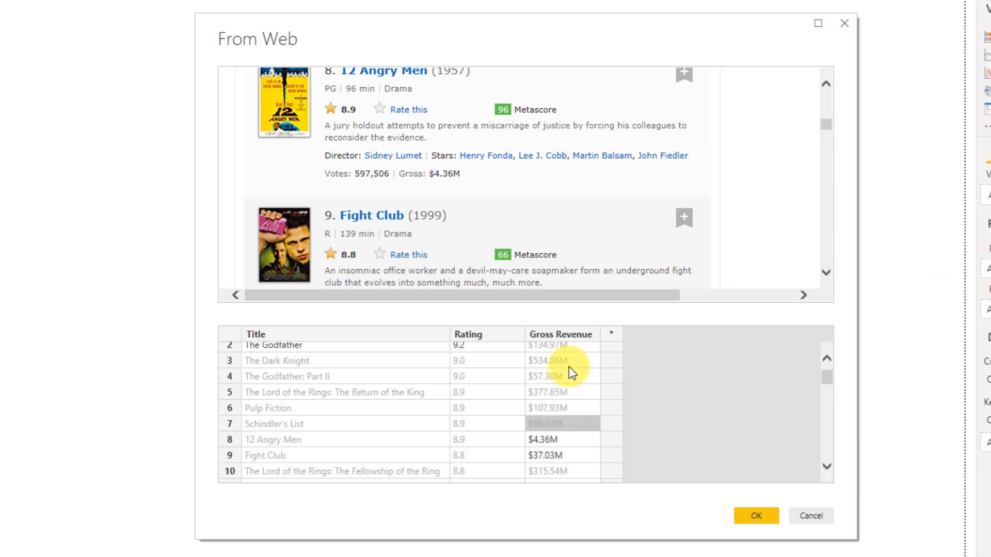
pyautogui.scroll(-2, 569, 381)
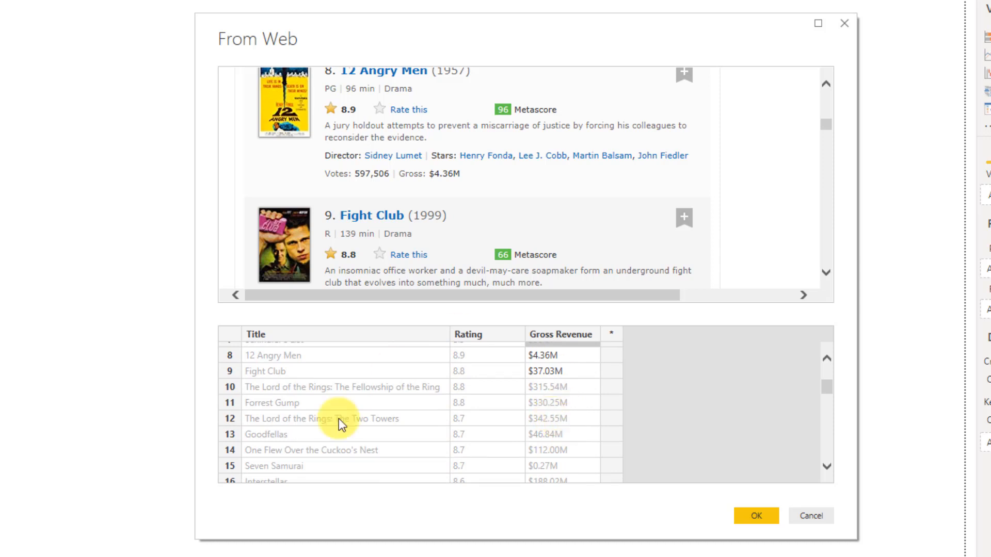
# Create the custom table from the examples, preview its rows in table form, and open it in the Power Query Editor.
pyautogui.click(760, 515)
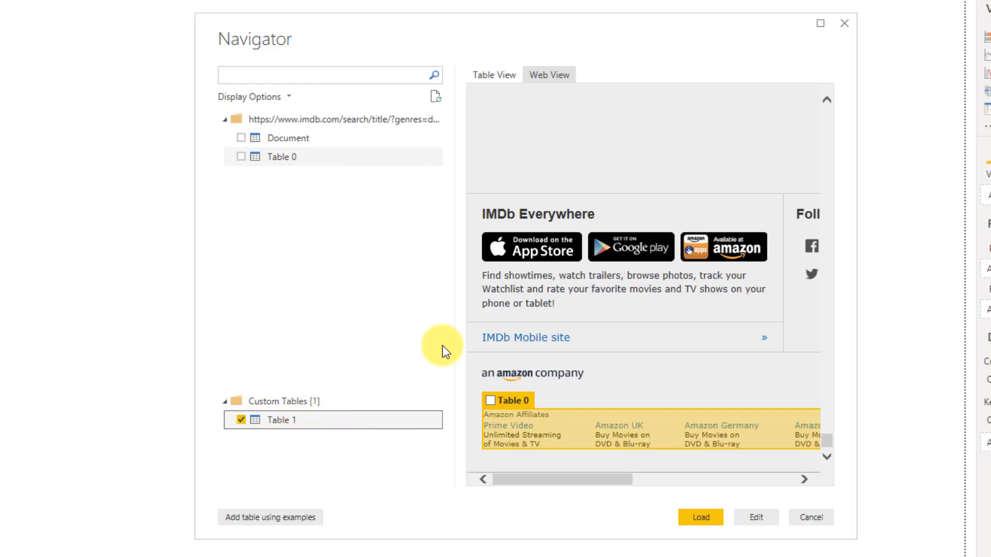
pyautogui.click(506, 75)
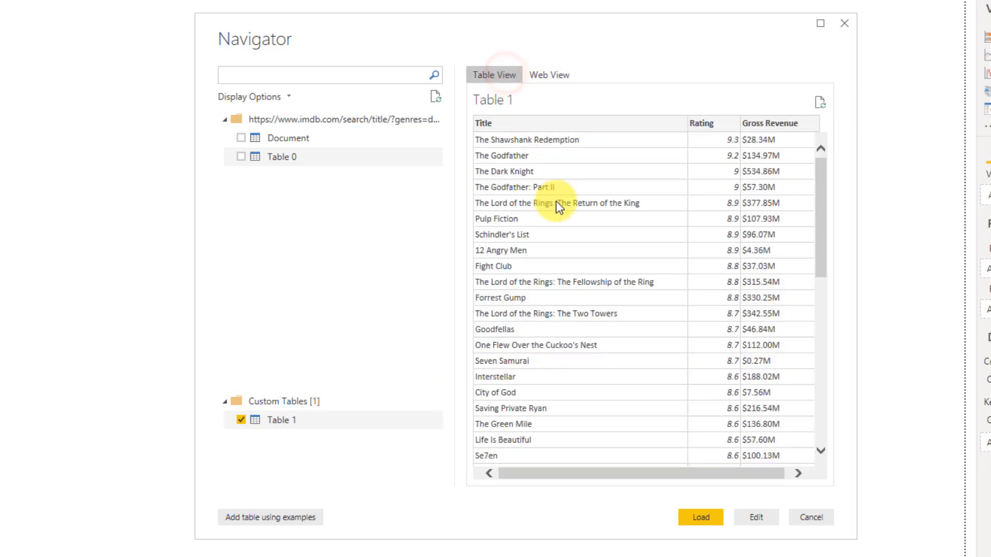
pyautogui.moveTo(613, 475); pyautogui.dragTo(707, 483)
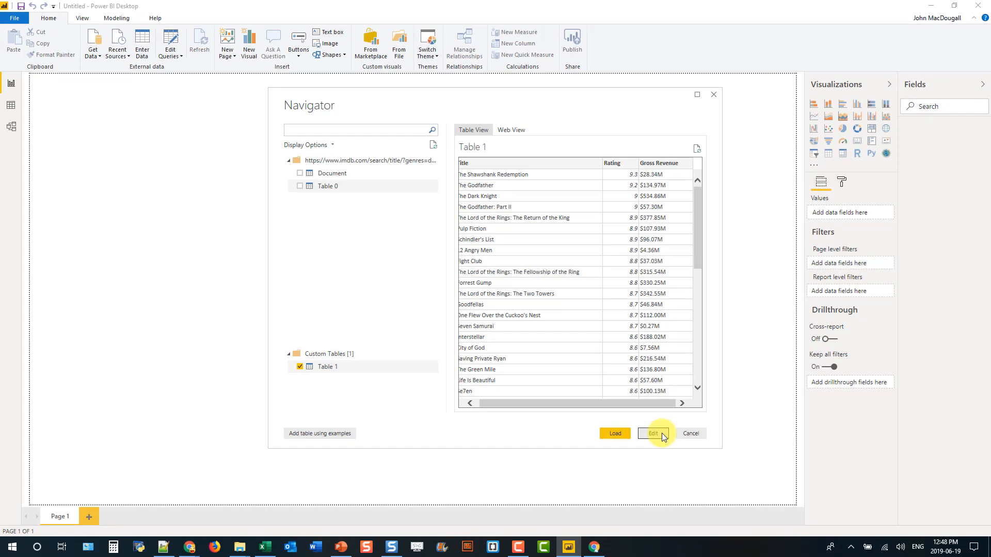
pyautogui.hotkey('alt', 'Tab')
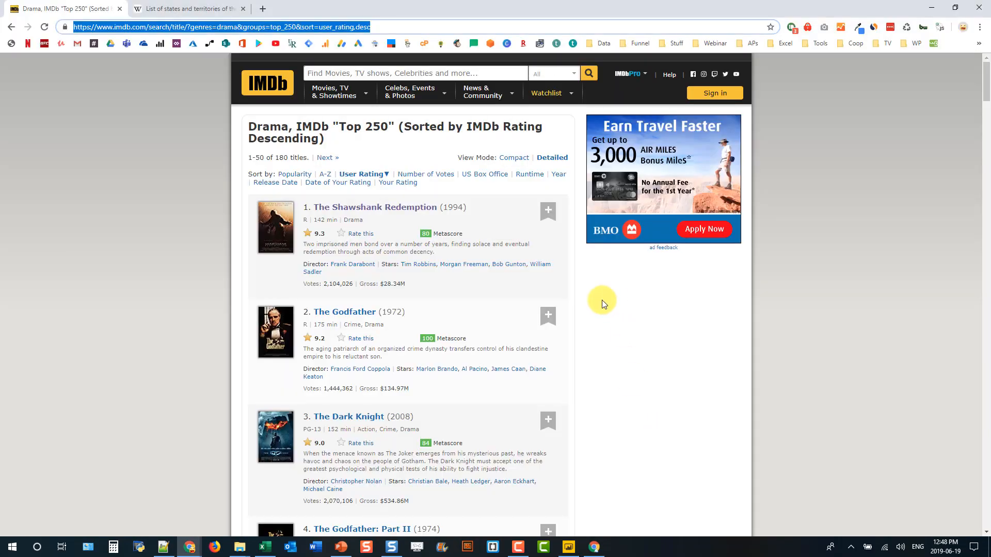
pyautogui.hotkey('alt', 'Tab')
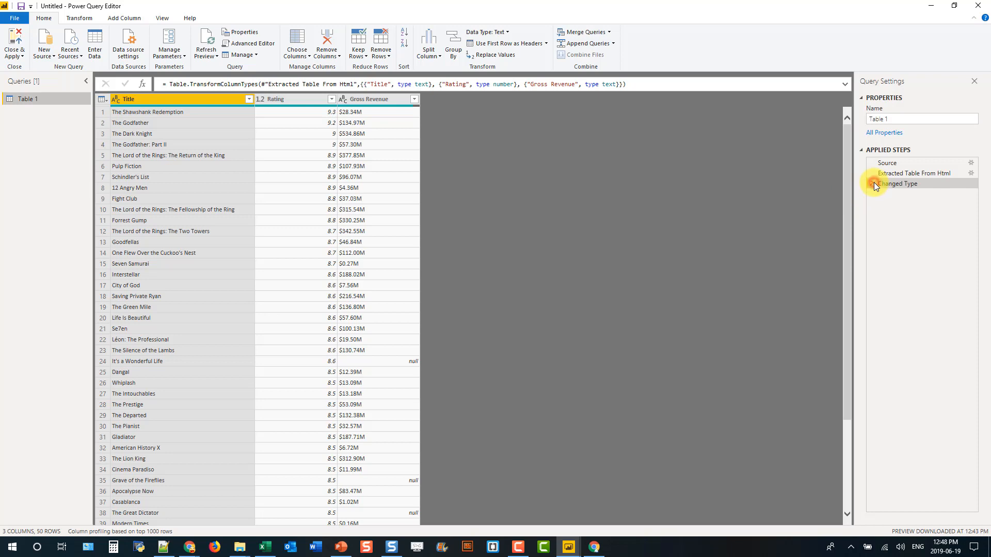
# Delete the Changed Type step and highlight the .lister-item-header selector in the HTML extraction formula.
pyautogui.click(874, 183)
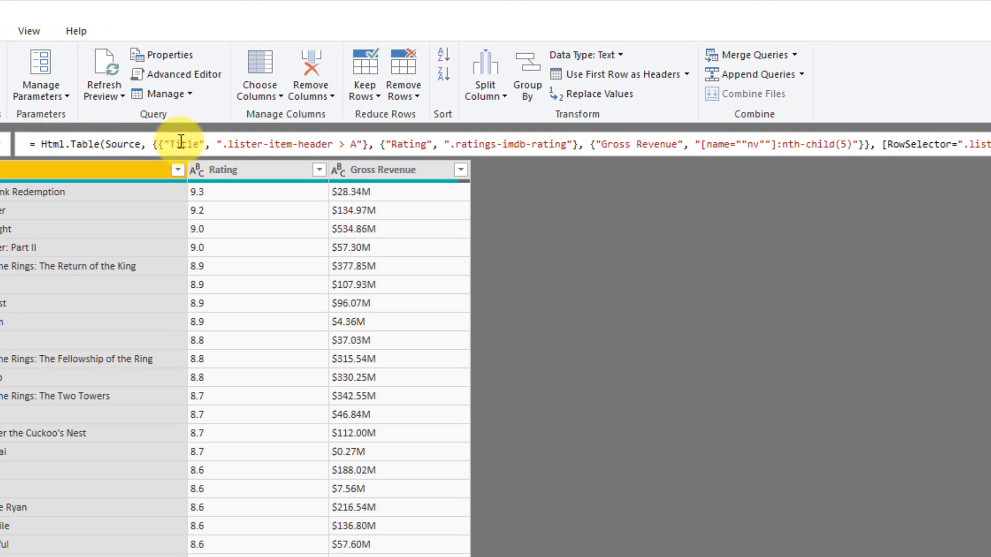
pyautogui.moveTo(222, 144); pyautogui.dragTo(333, 144)
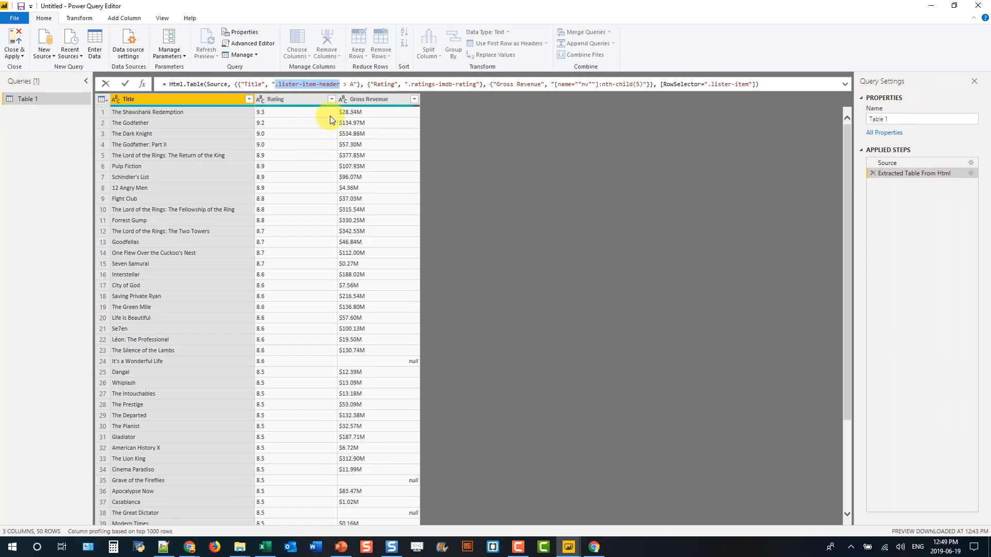
# Remove the $ sign from the Gross Revenue column by replacing it with an empty value.
pyautogui.click(357, 99)
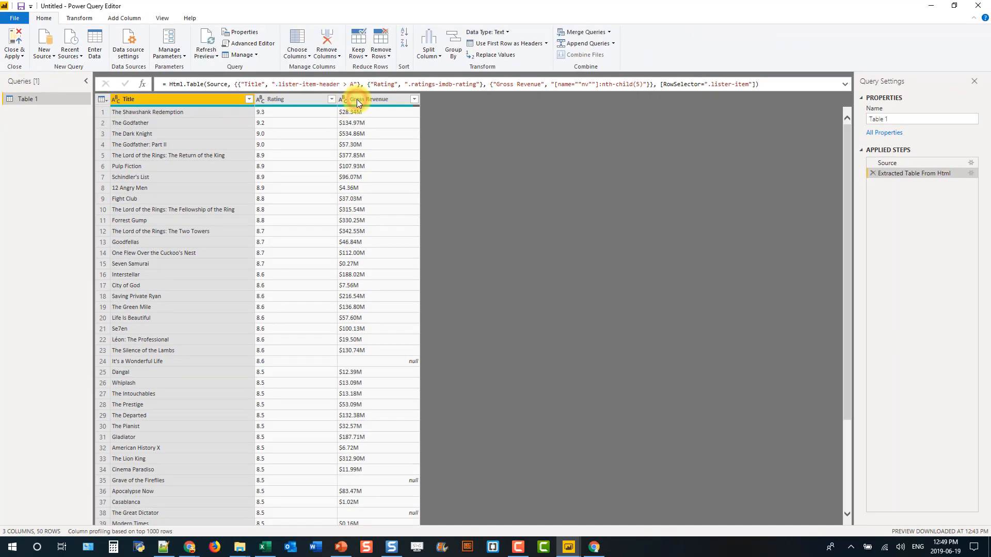
pyautogui.rightClick(358, 100)
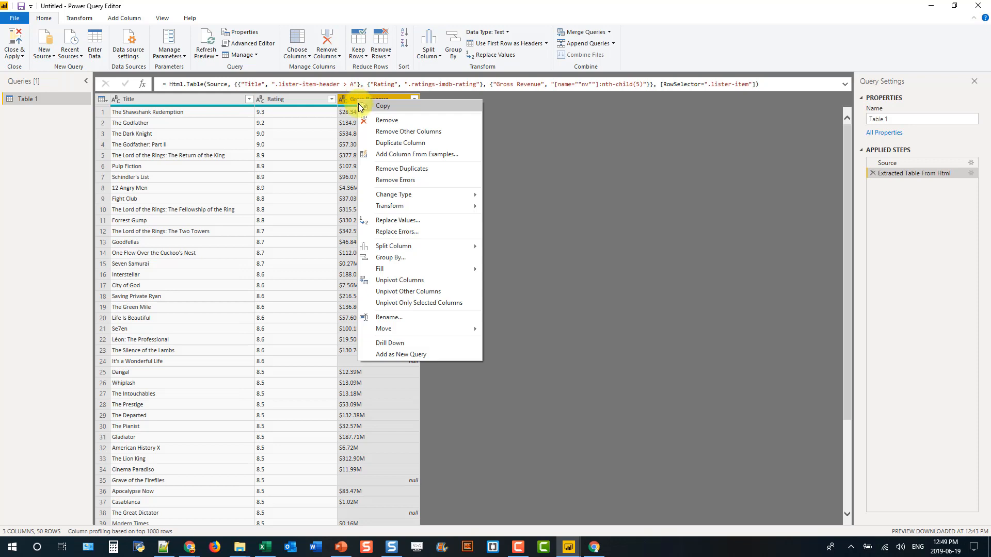
pyautogui.click(388, 219)
pyautogui.write('$')
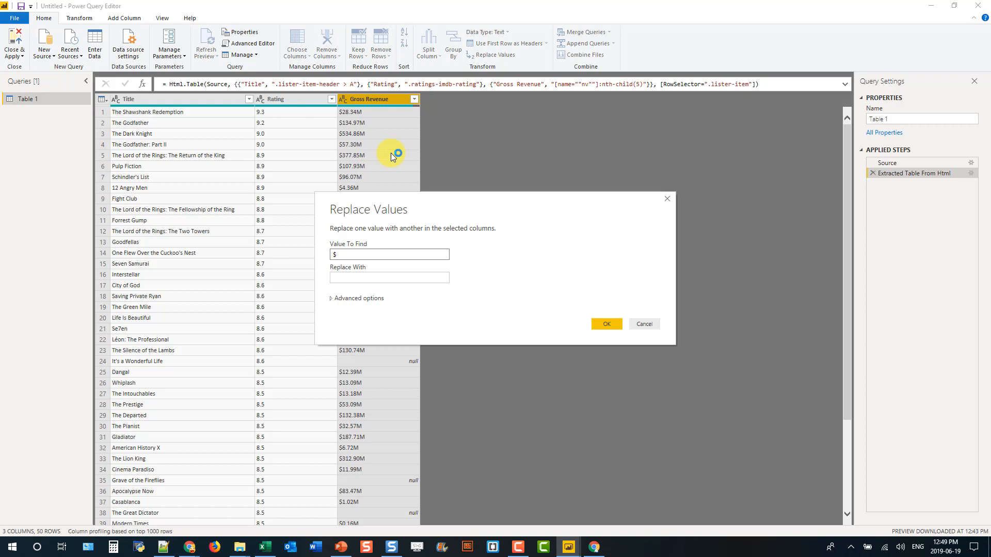
pyautogui.click(607, 323)
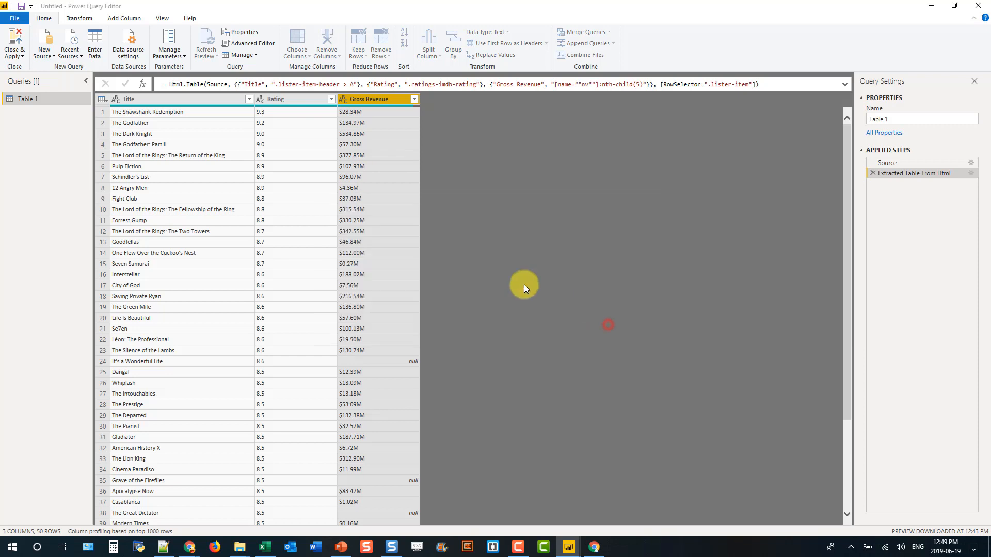
# Replace the letter M with nothing throughout the Gross Revenue column.
pyautogui.rightClick(373, 101)
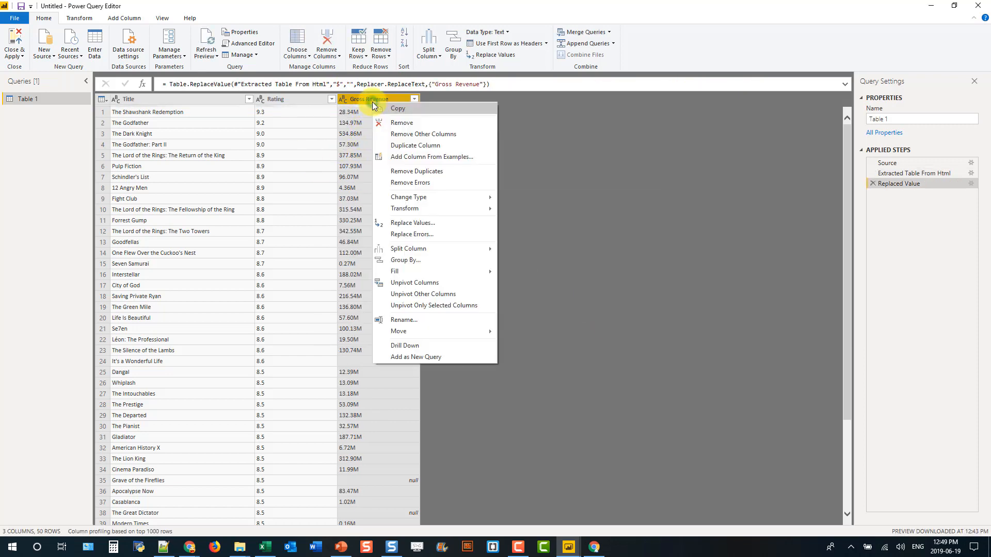
pyautogui.click(418, 222)
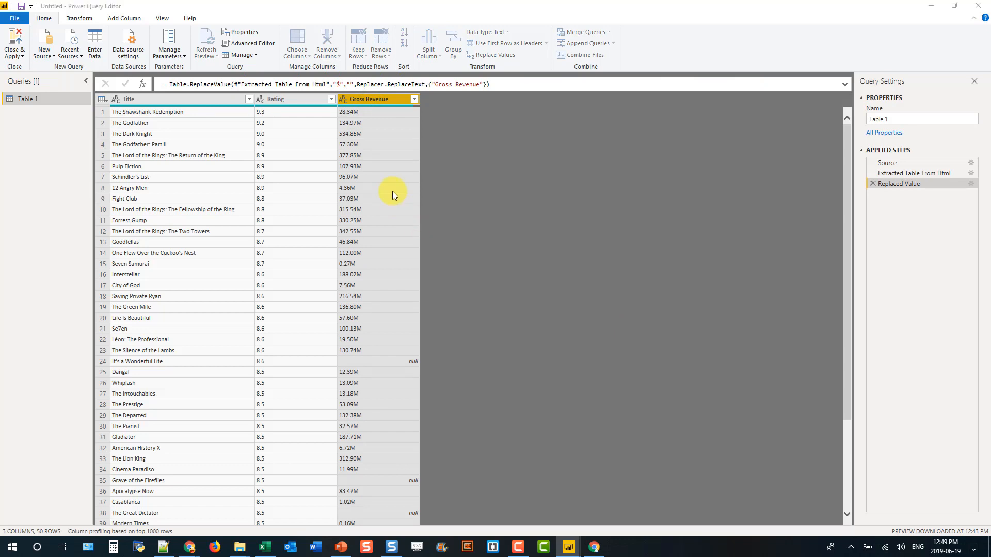
pyautogui.write('M')
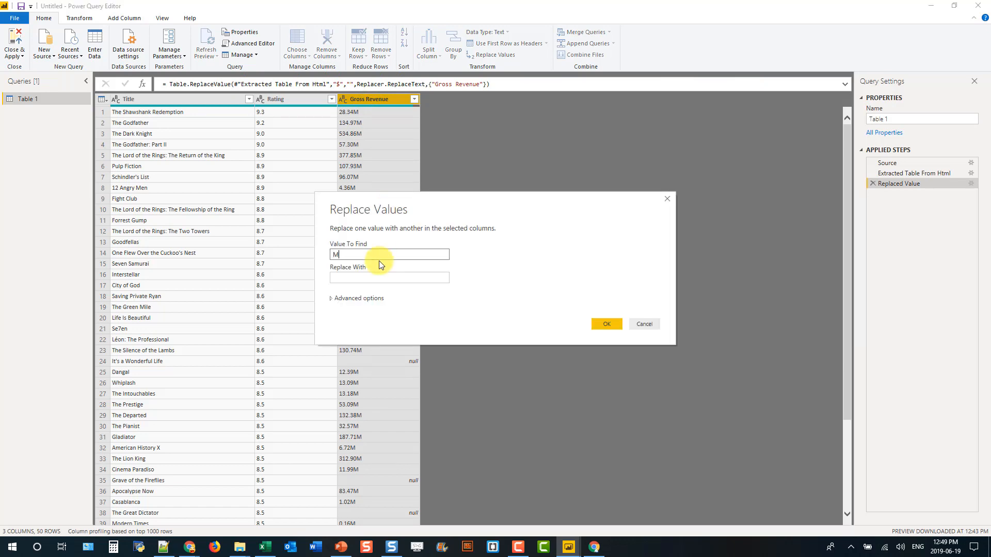
pyautogui.click(605, 324)
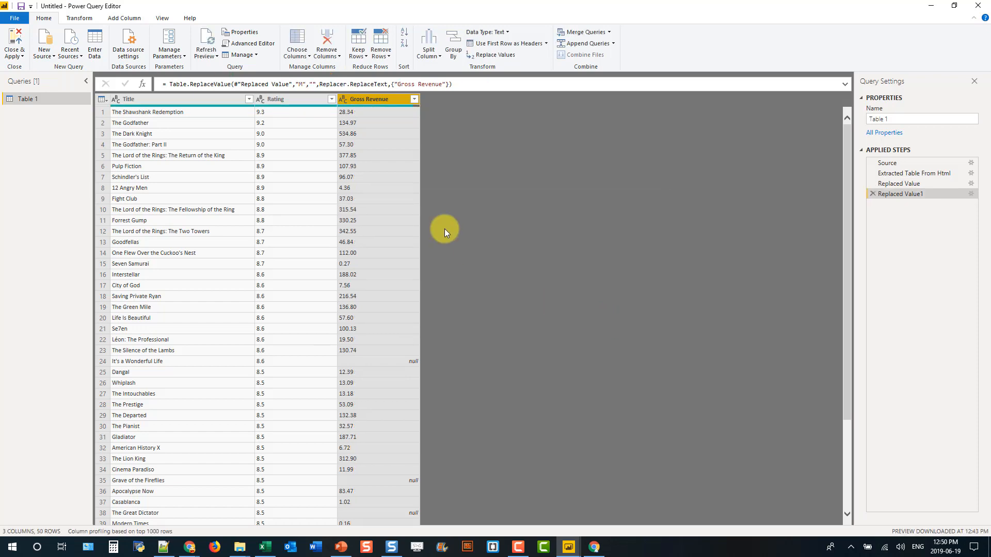
# Change the data type of the Rating and Gross Revenue columns to Decimal Number.
pyautogui.click(262, 101)
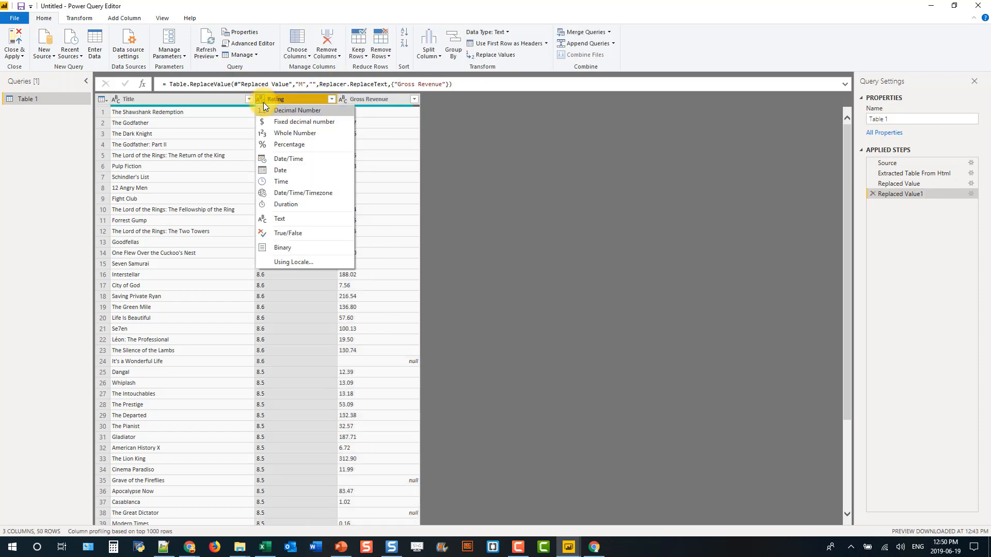
pyautogui.click(266, 114)
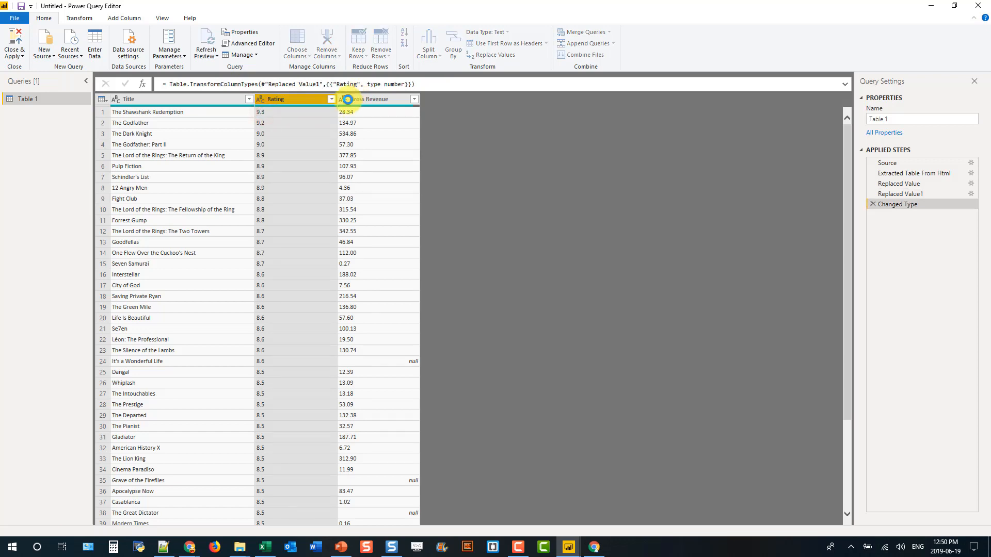
pyautogui.click(344, 100)
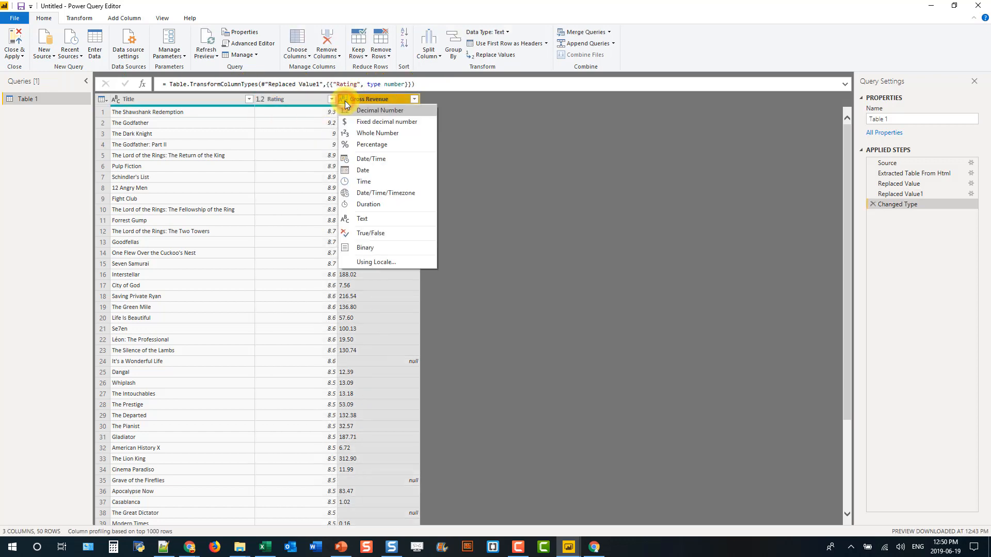
pyautogui.click(344, 111)
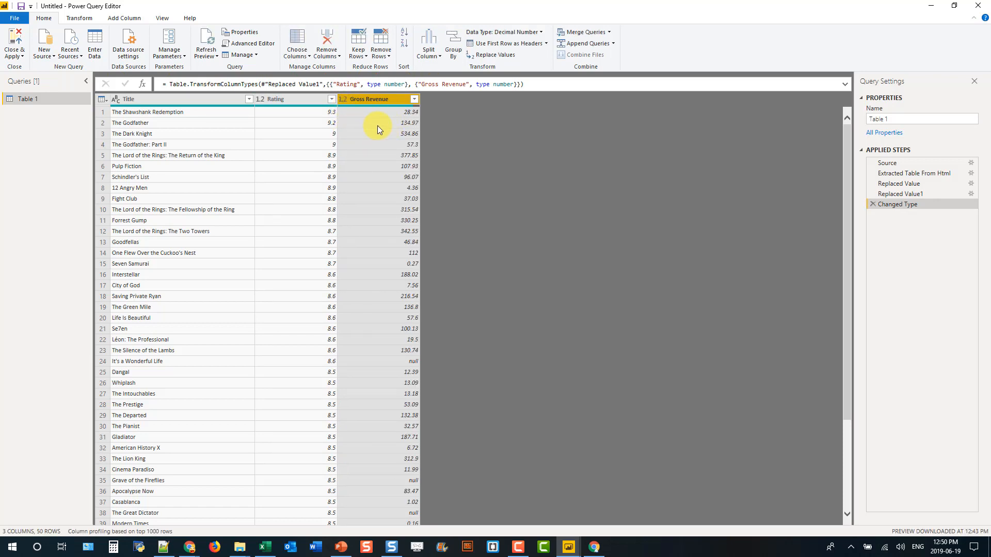
# Multiply the values in the Gross Revenue column by 1000000 in place.
pyautogui.click(79, 18)
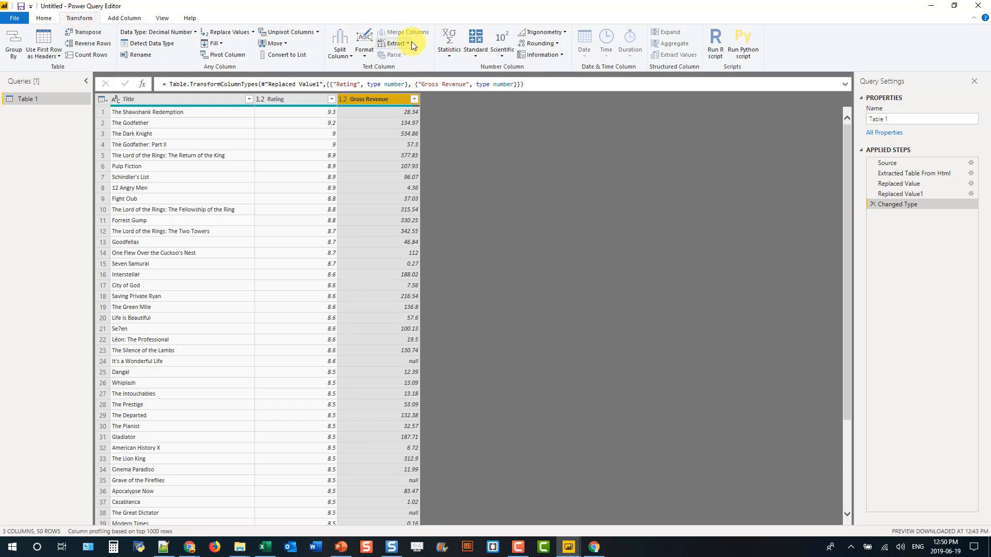
pyautogui.click(475, 54)
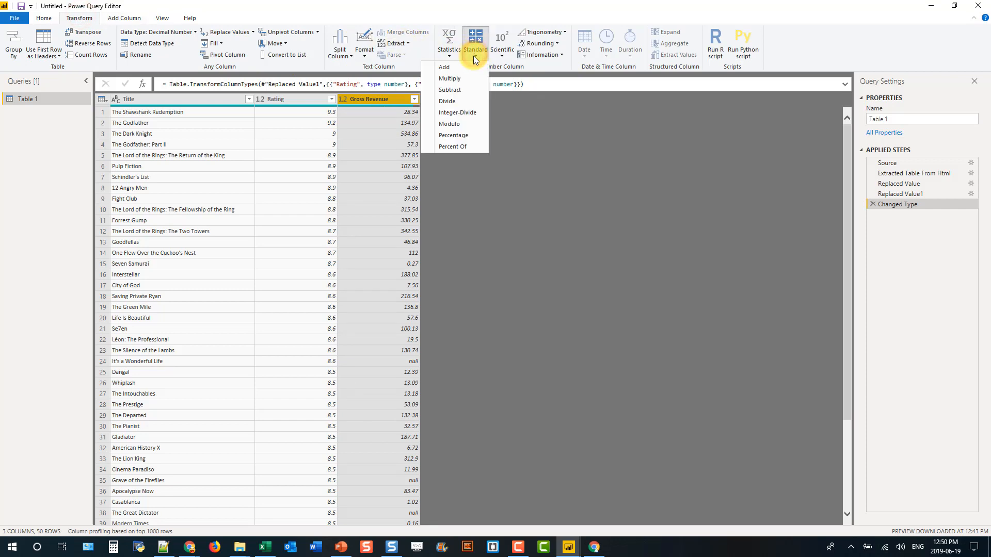
pyautogui.click(377, 150)
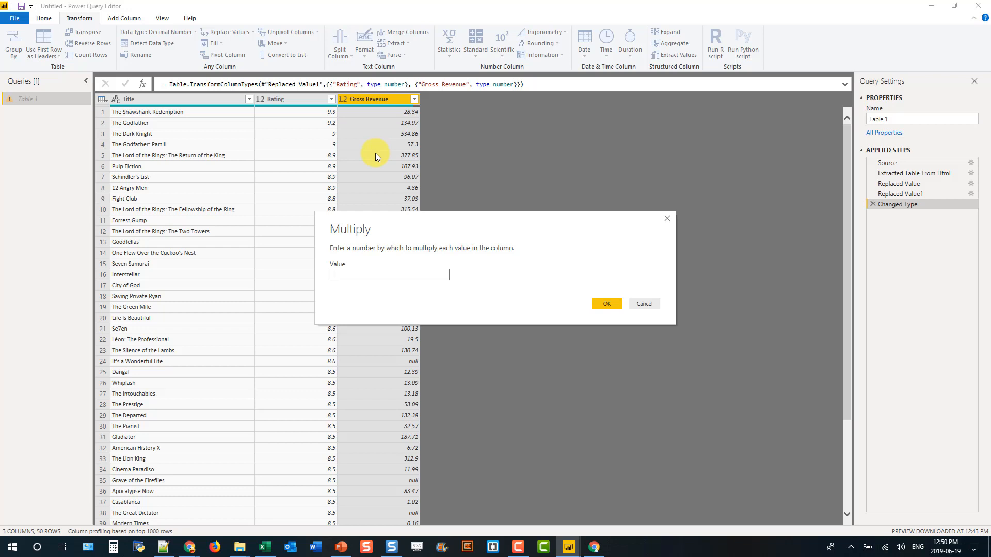
pyautogui.write('1000000')
pyautogui.click(606, 303)
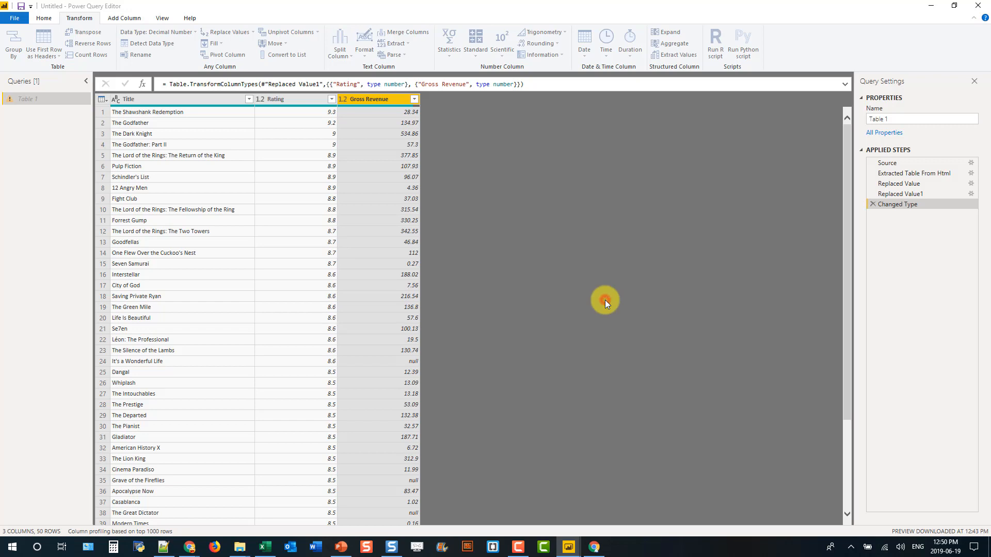
# Rename the query to IMDB, then close the query editor and apply the changes to load the table.
pyautogui.click(906, 118)
pyautogui.press('BackSpace')
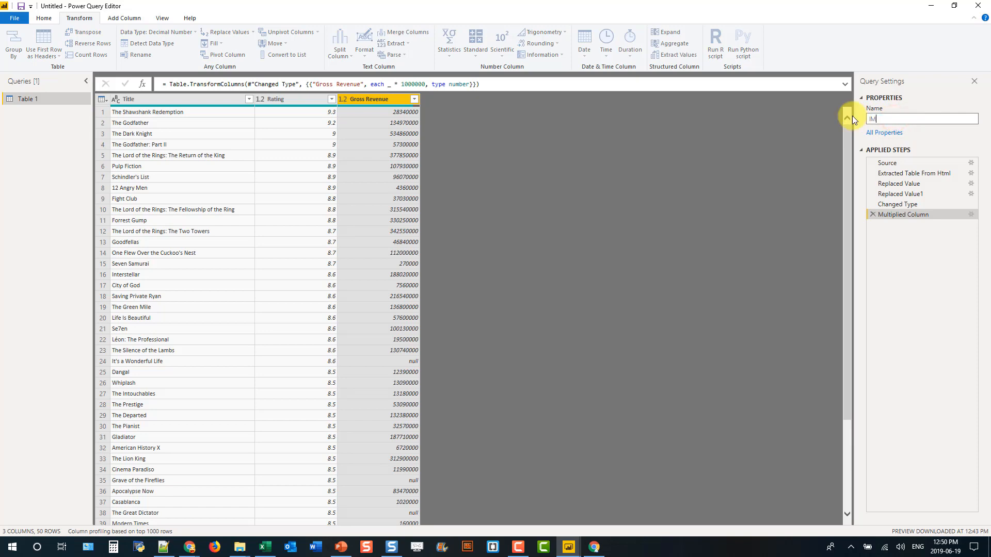
pyautogui.press('Return')
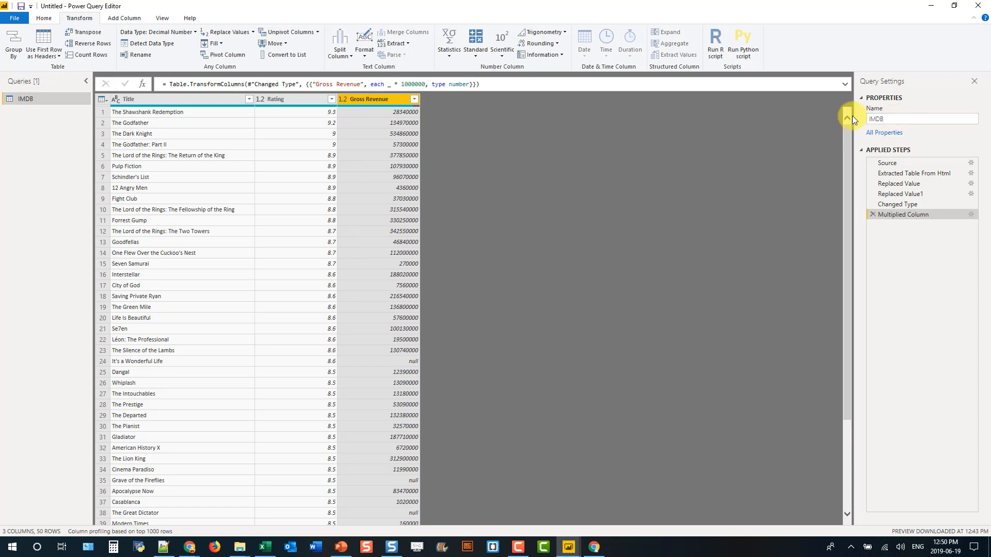
pyautogui.click(15, 18)
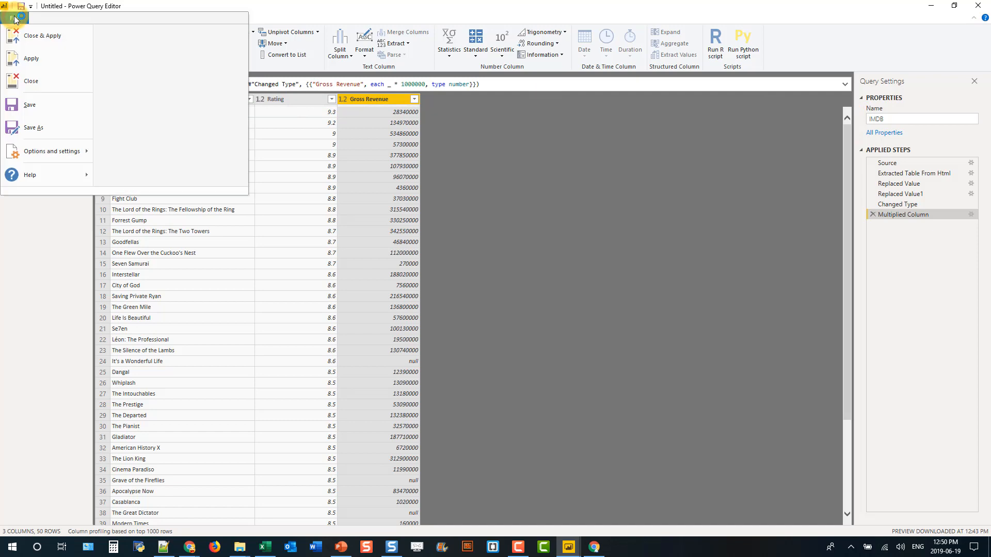
pyautogui.click(38, 37)
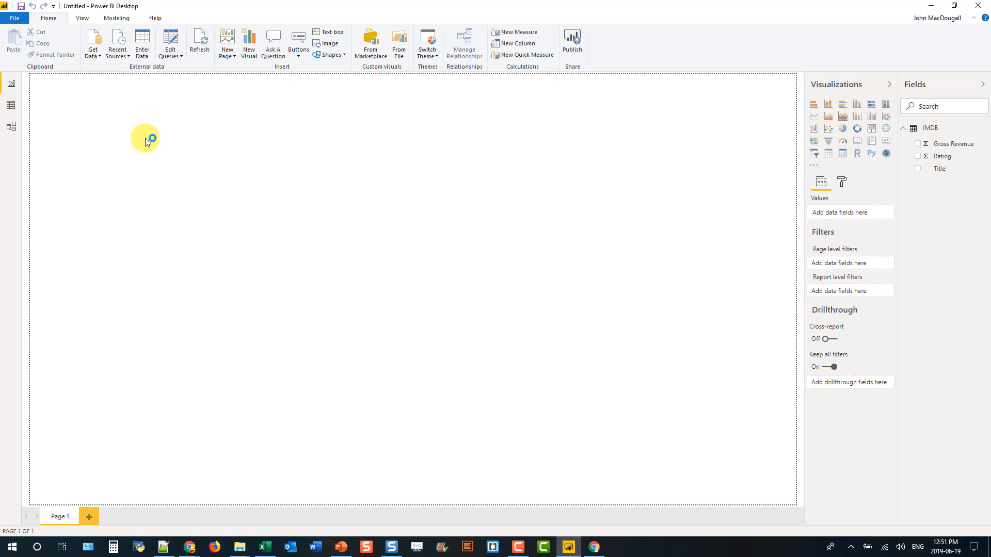
# Copy the whole IMDB table from the data view, switch to Excel and paste it at cell A1 of the blank Sheet1.
pyautogui.click(11, 105)
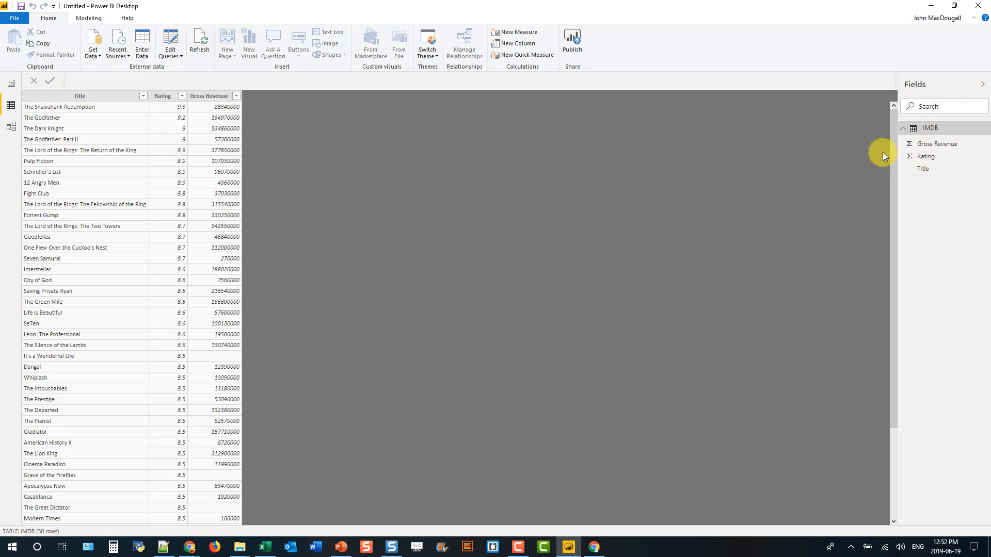
pyautogui.rightClick(944, 129)
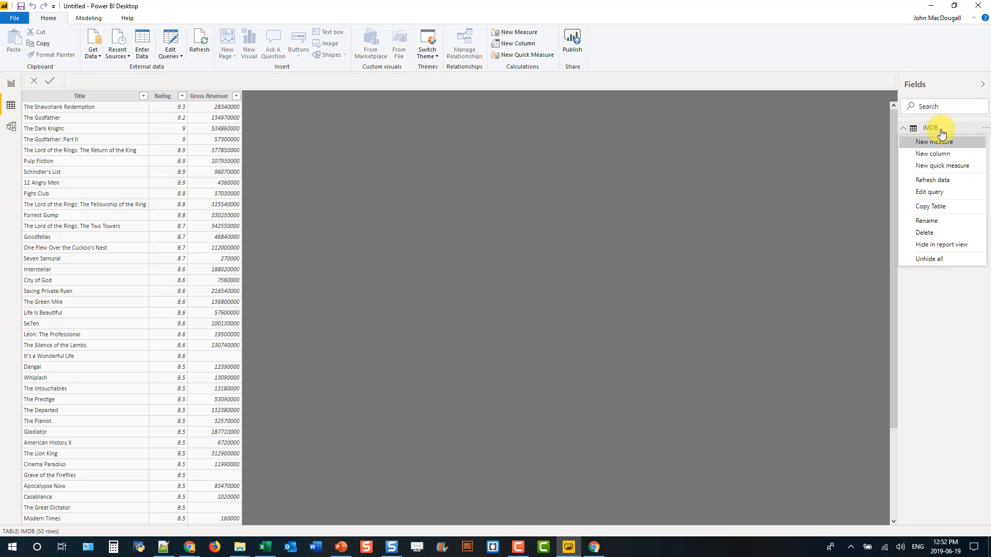
pyautogui.click(937, 208)
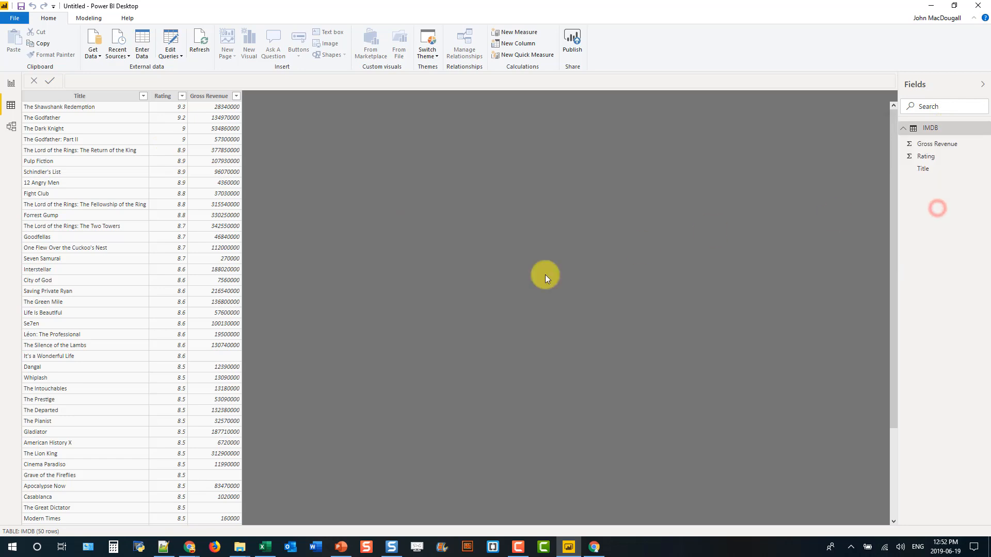
pyautogui.click(268, 547)
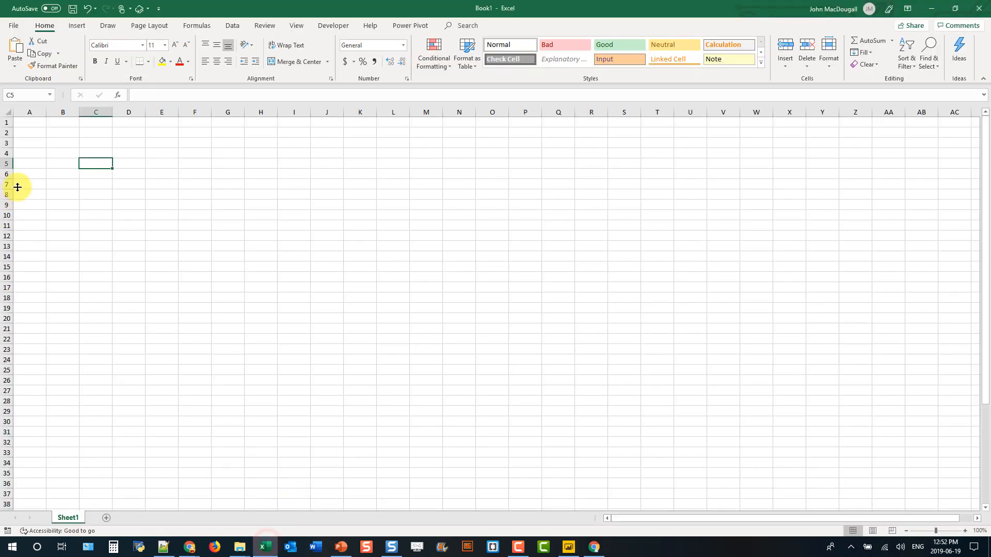
pyautogui.click(39, 121)
pyautogui.hotkey('ctrl', 'v')
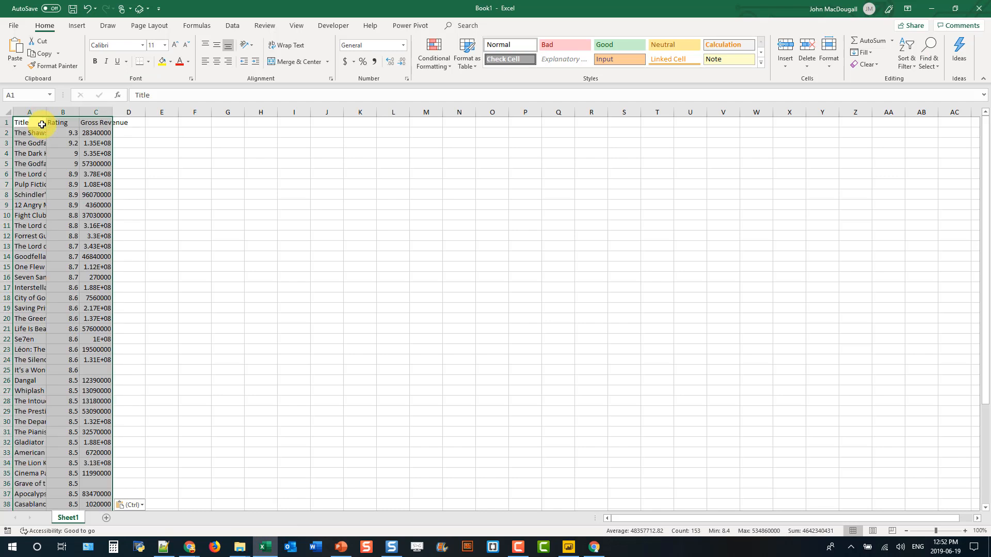
# Autofit the widths of columns A to D to the pasted movie data.
pyautogui.moveTo(40, 111); pyautogui.dragTo(127, 111)
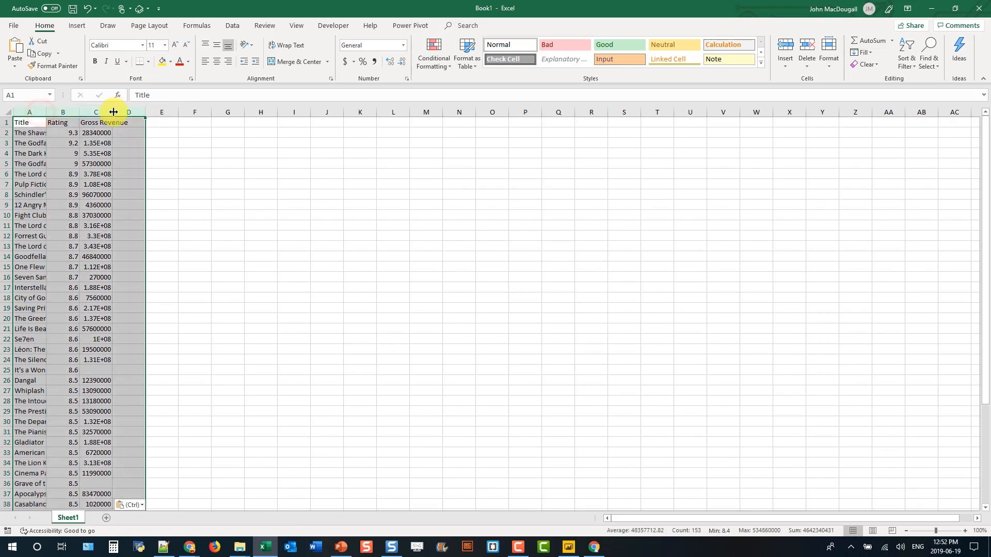
pyautogui.doubleClick(113, 111)
pyautogui.click(129, 141)
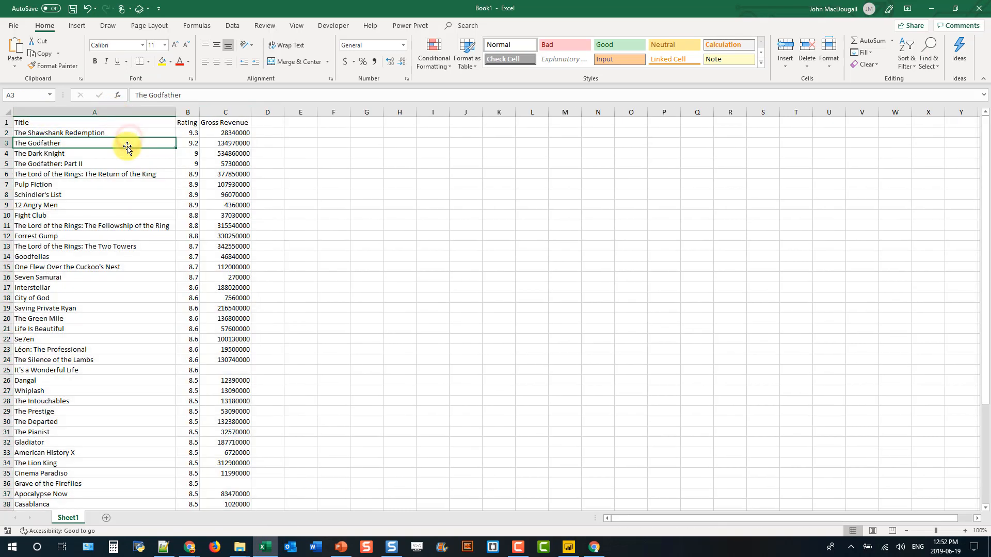